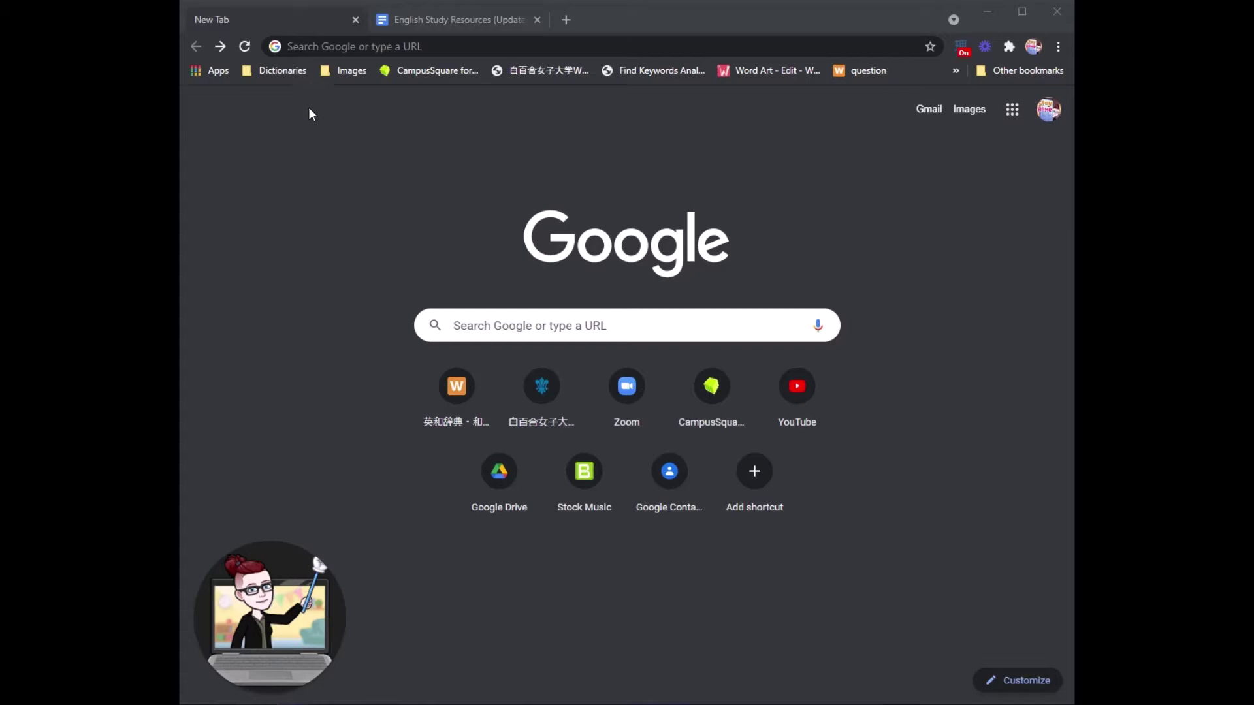
Enter 'docs' in Chrome's address bar and go to the Google Docs home page.
left_click(308, 46)
type("docs.google.com")
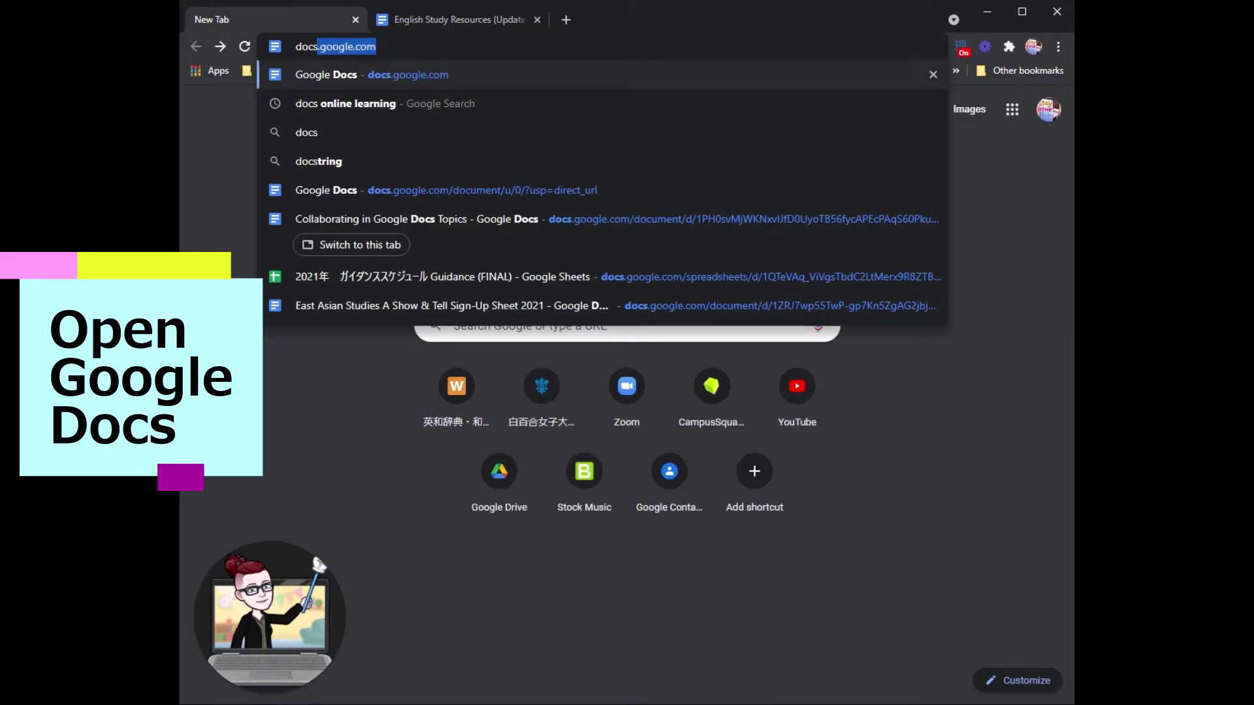
left_click(356, 75)
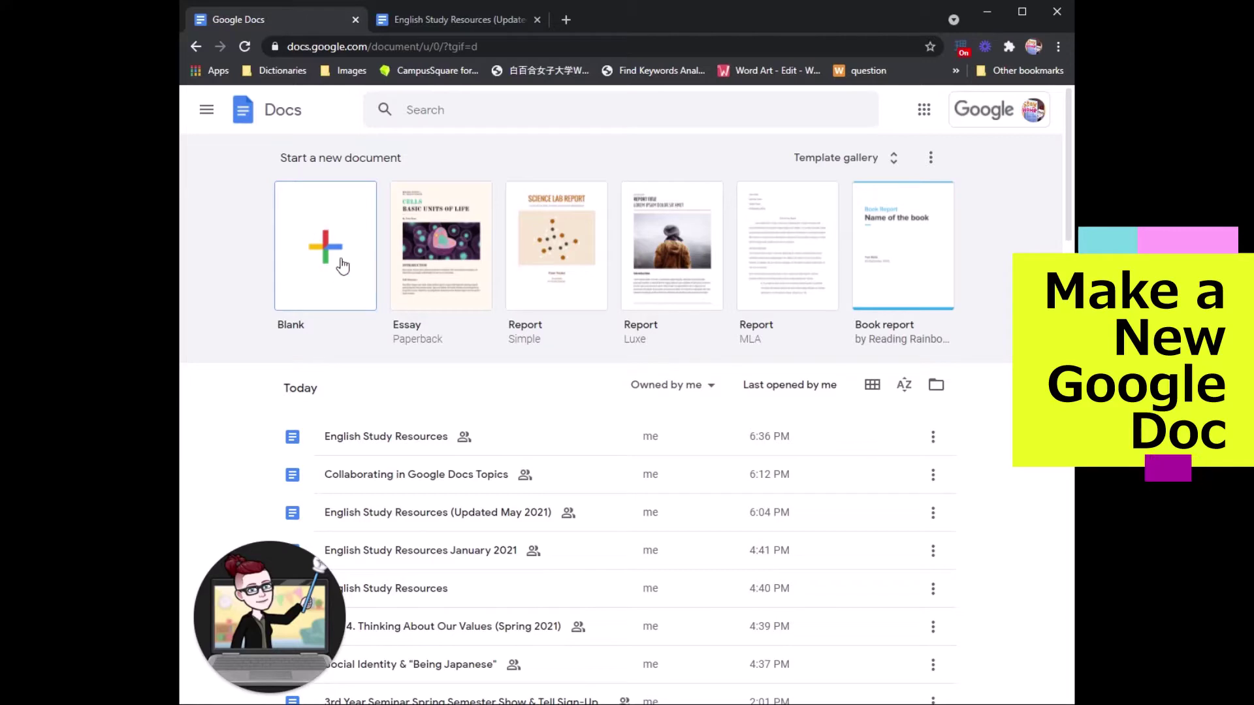
Create a blank document and title it 'Collaboration in Google Docs'.
left_click(326, 245)
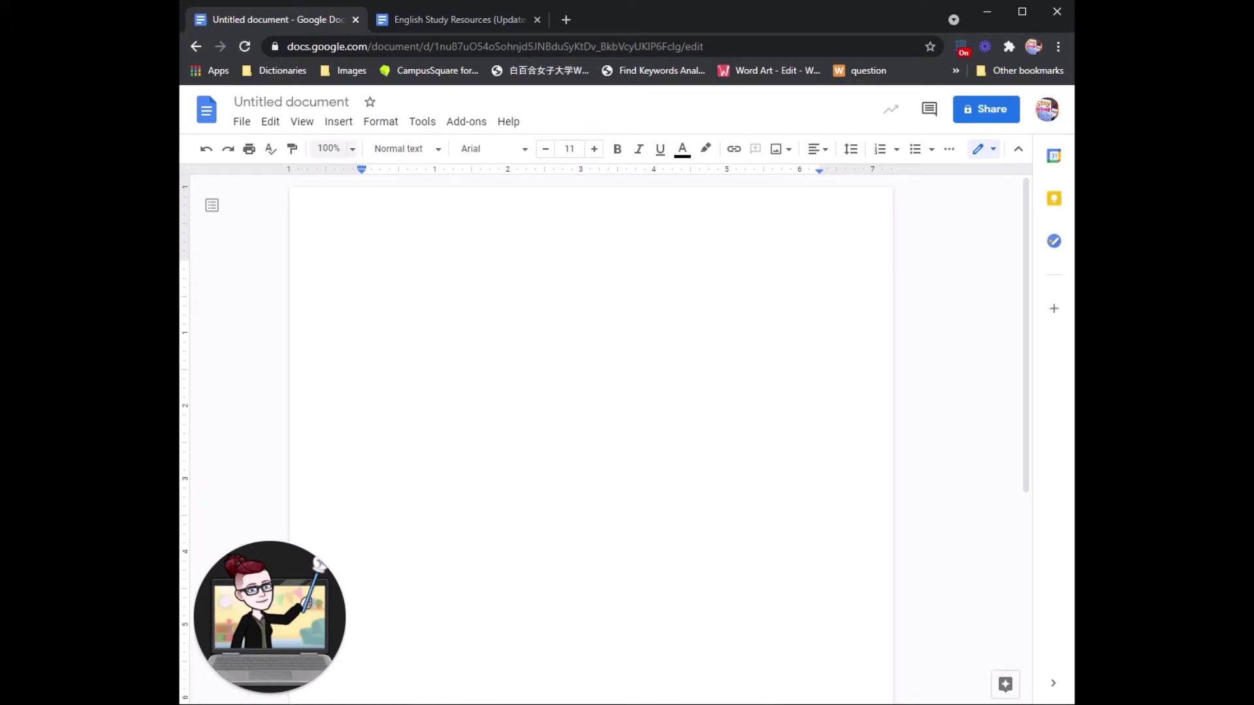
left_click(292, 102)
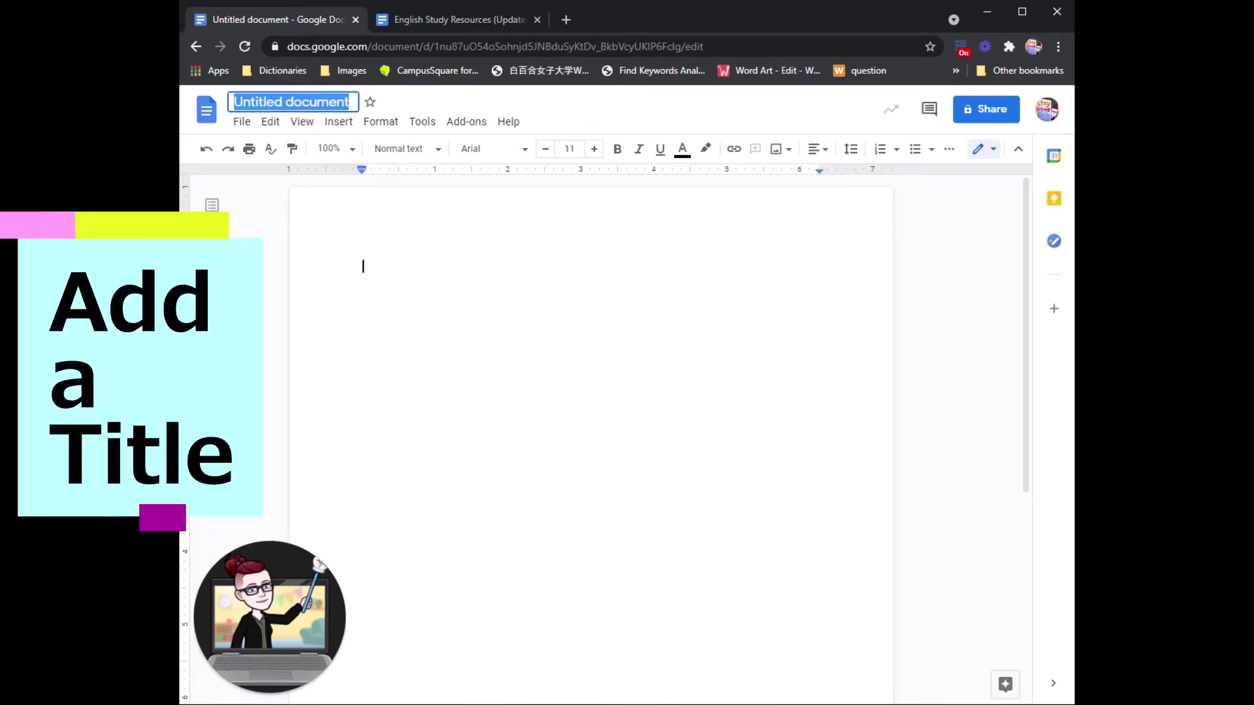
type("Coll")
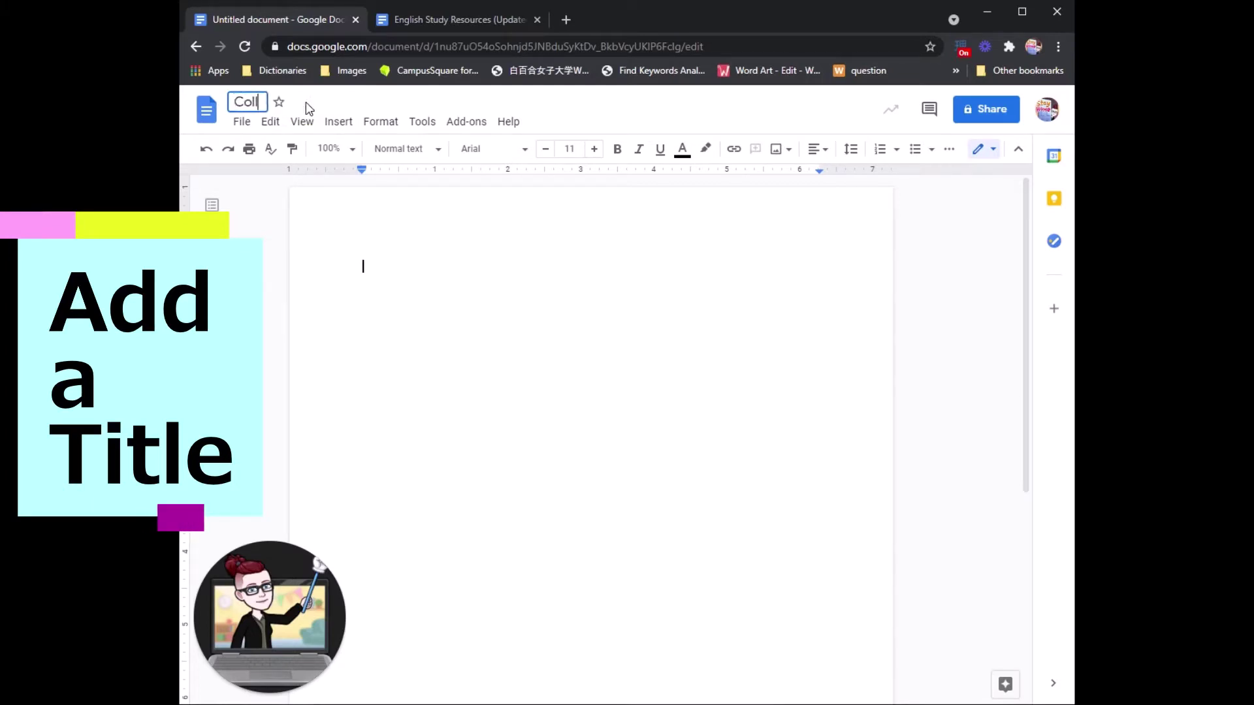
type("aboration in Google Docs")
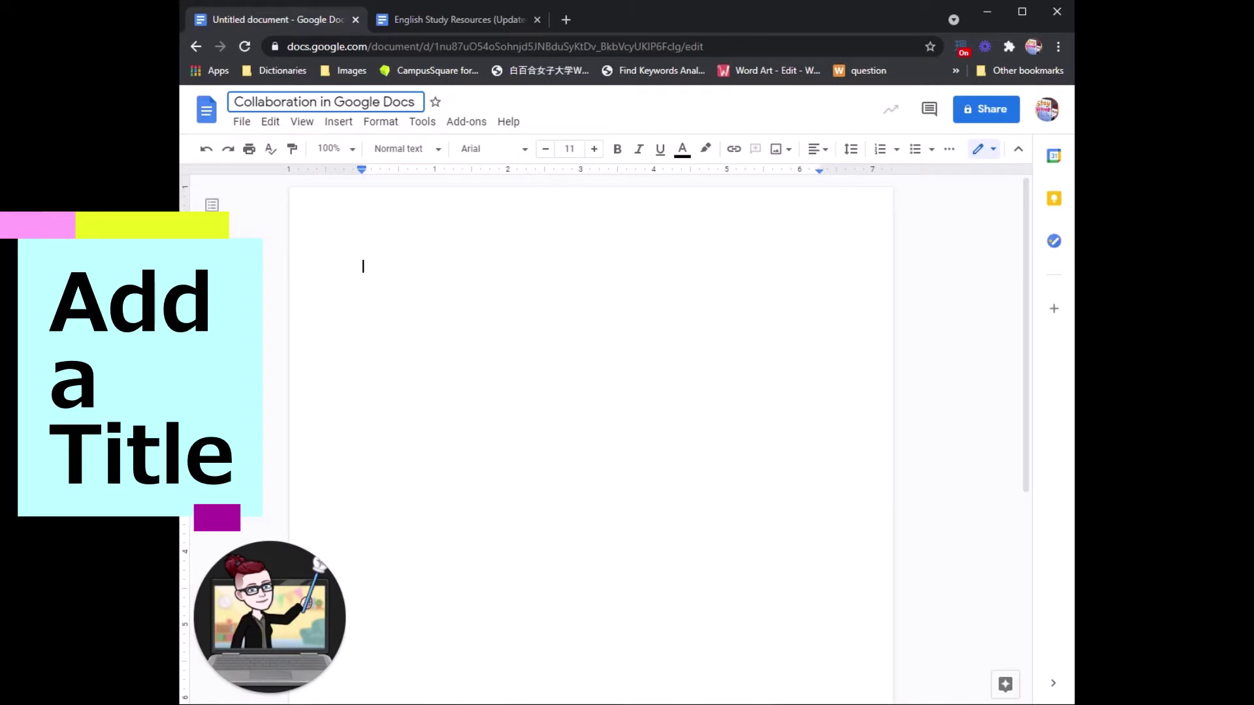
left_click(406, 291)
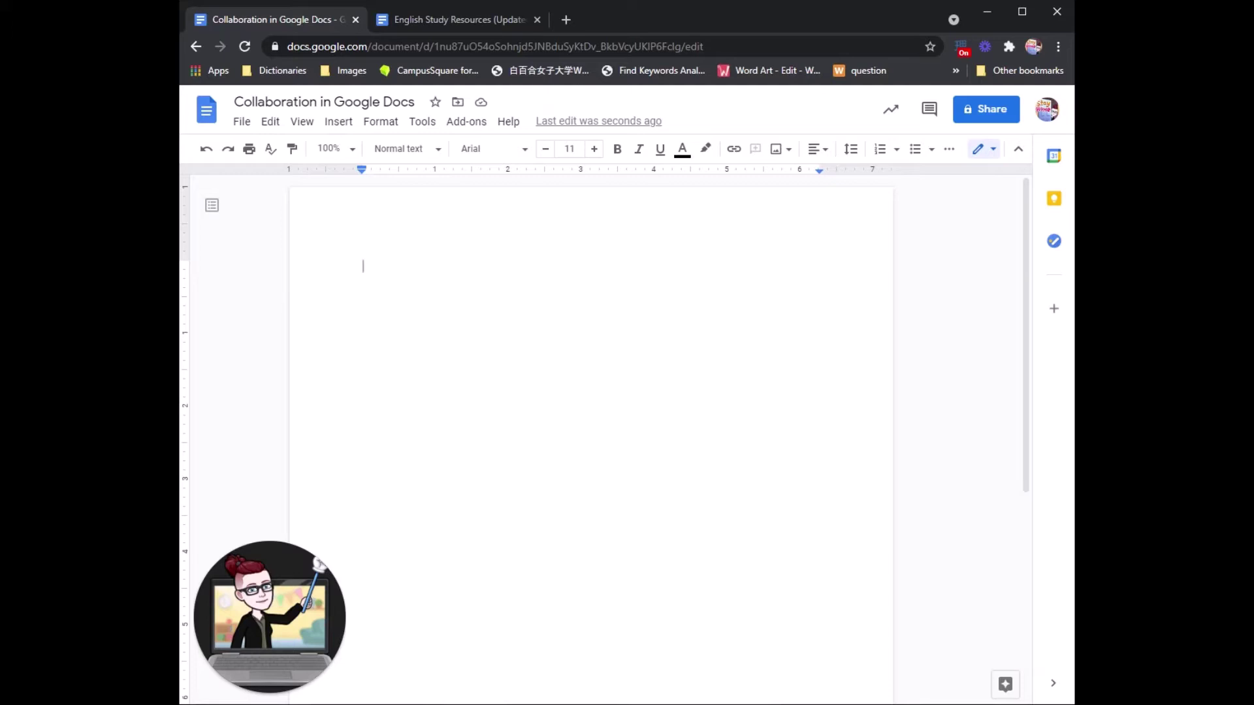
Write 'This is a Google Doc to explain how to collaborate using the Google Workspace.' in the body.
type("This is a ")
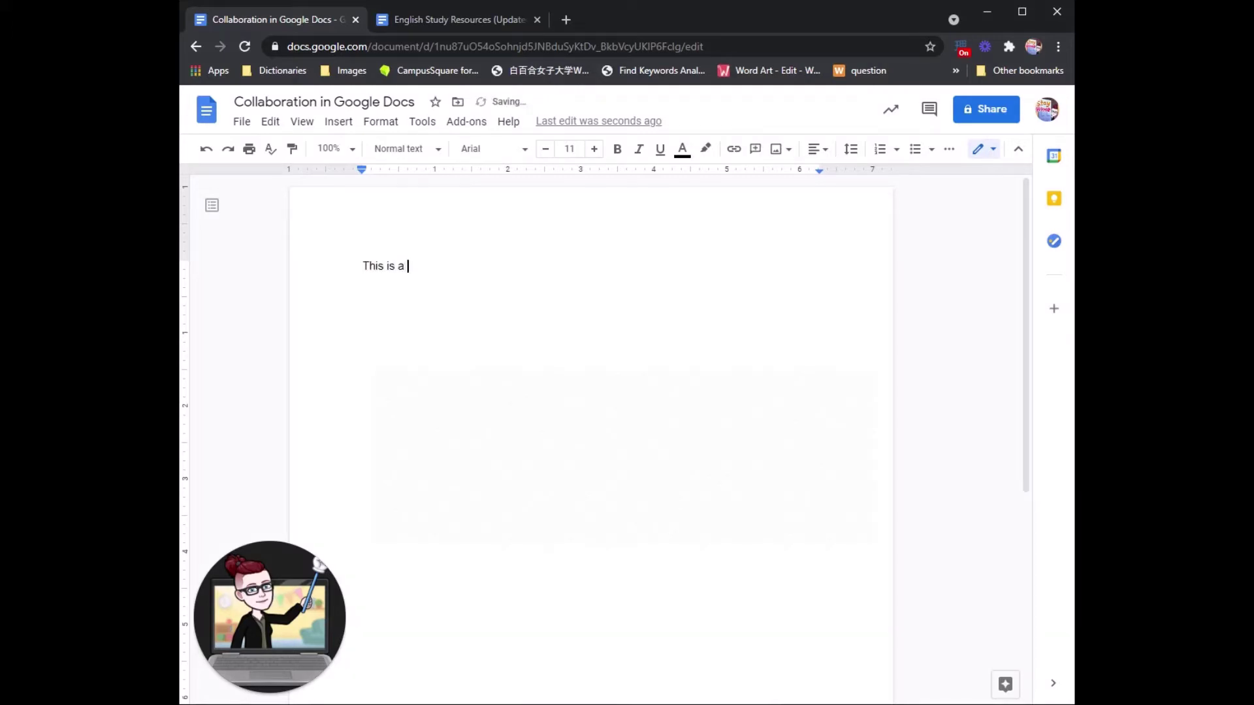
type("Google Doc to explain how to colla")
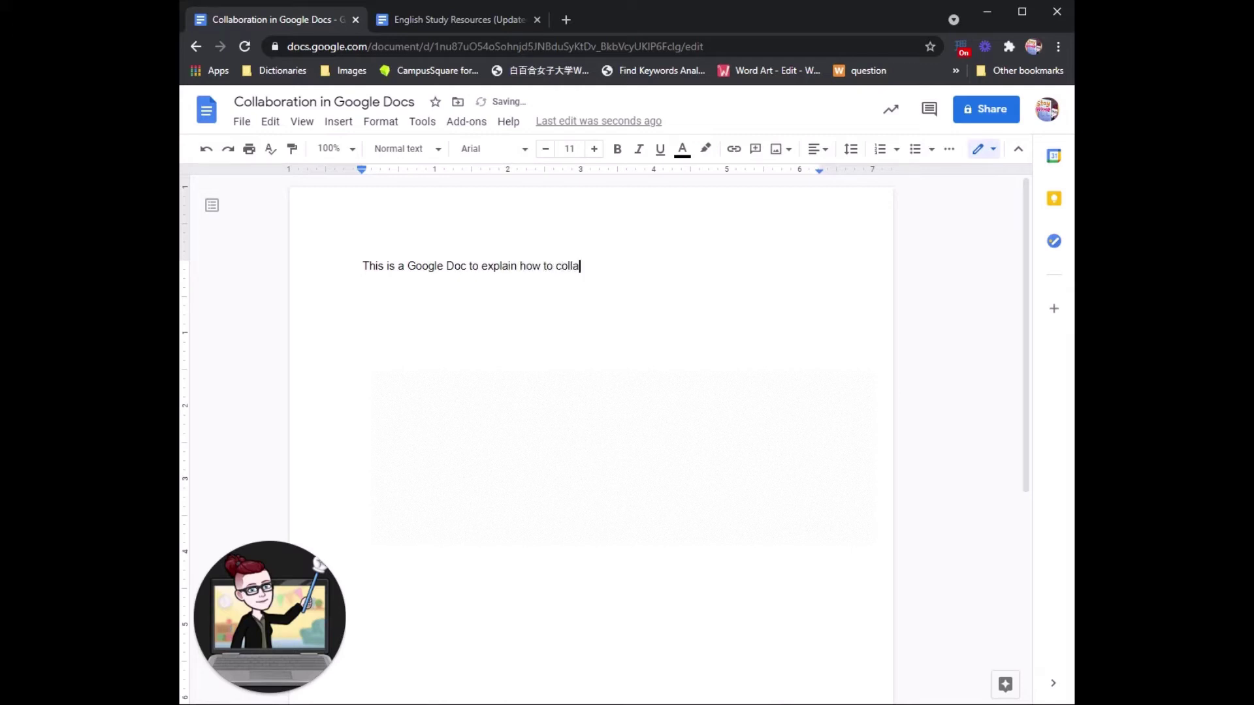
type("borate using the Google Wor")
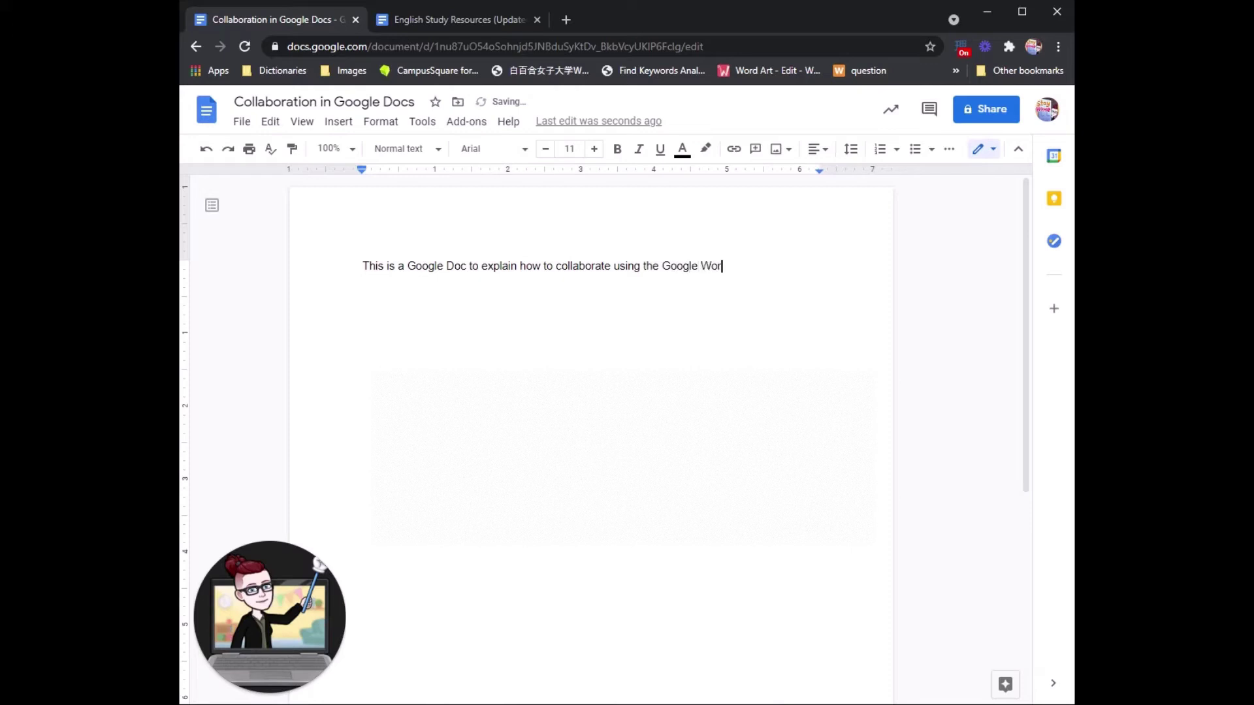
type("kspace.")
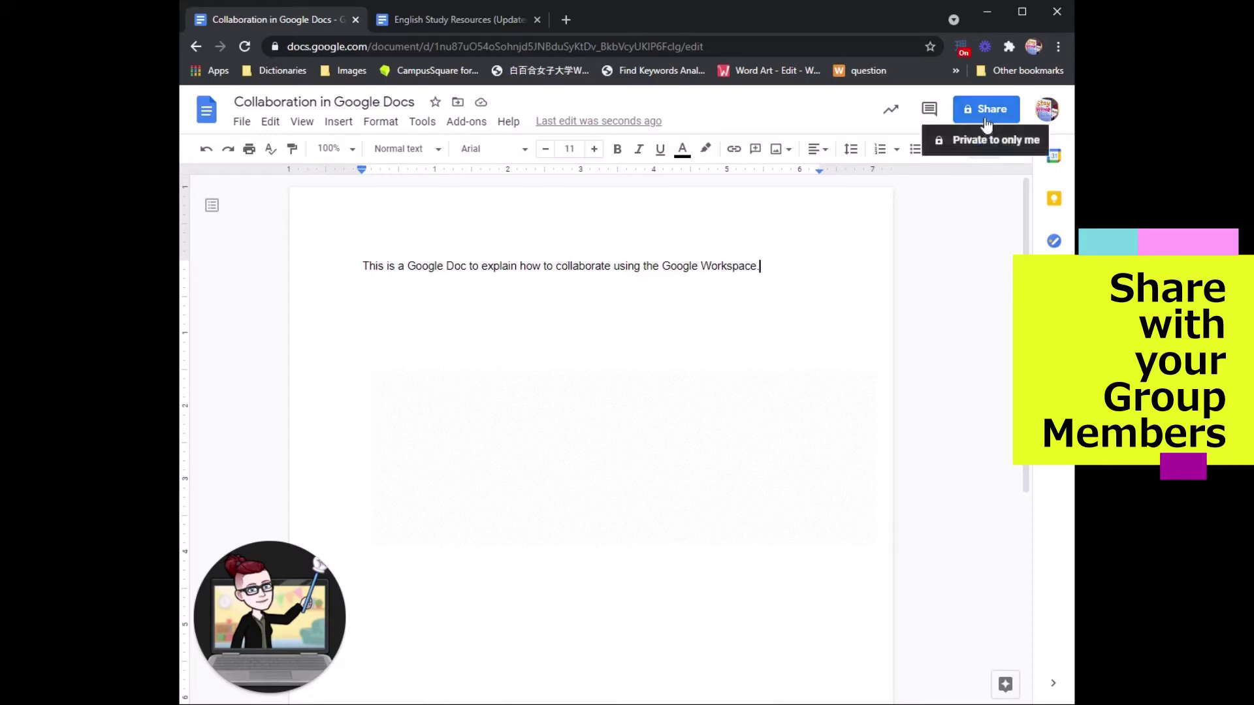
In the Share dialog, search 'ce' and add the suggested colleague as an Editor.
left_click(986, 121)
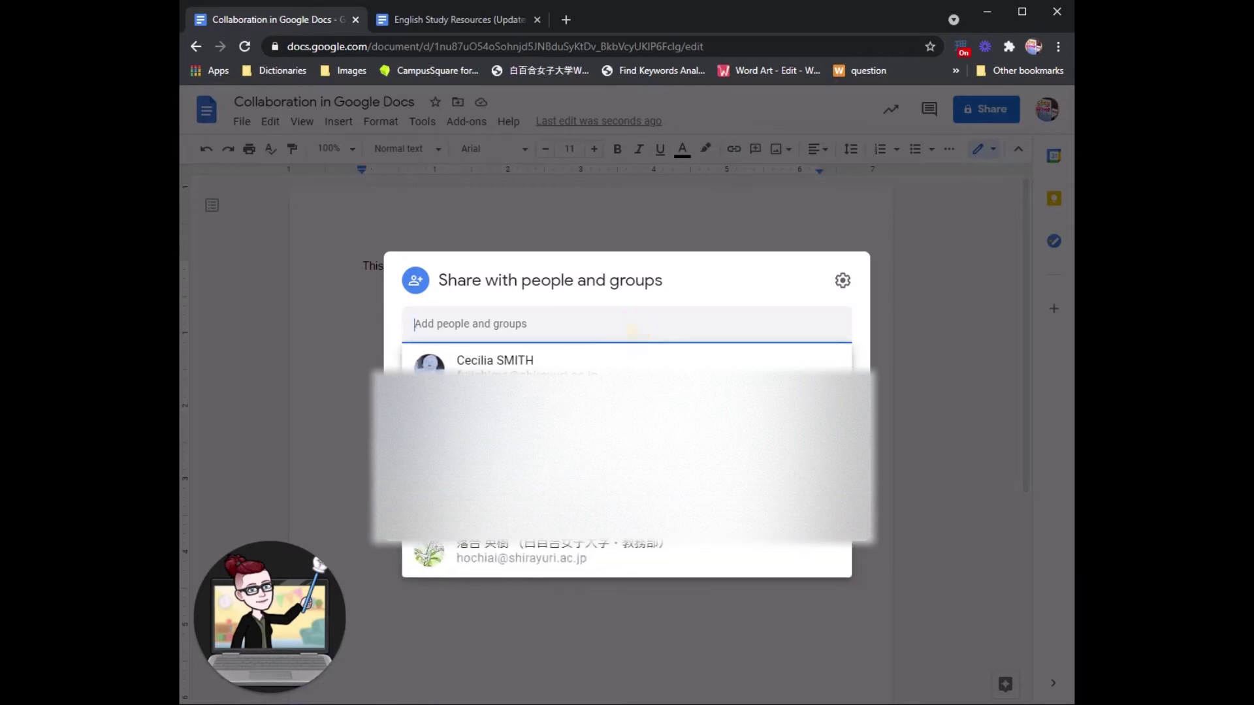
type("ce")
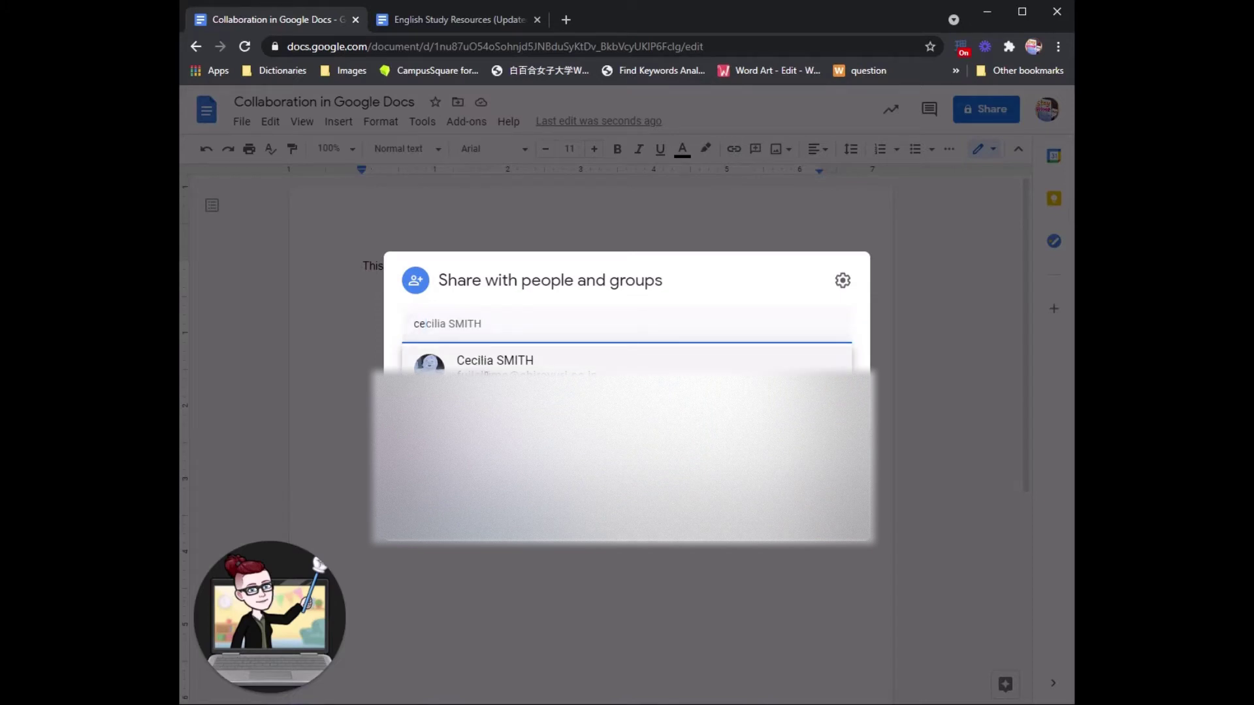
left_click(496, 362)
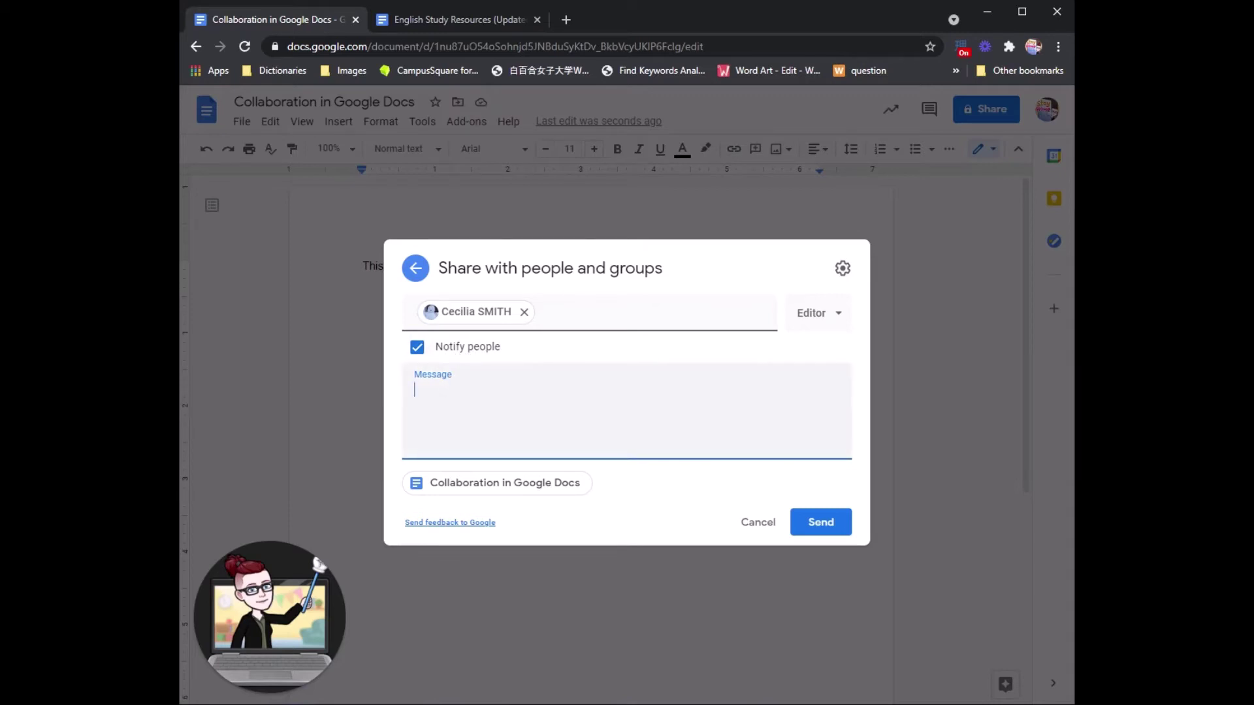
Send the invite with a greeting, 'This is our collaboration example doc. Please join me!', and a signed sign-off.
left_click(451, 390)
type("Hello Cecilia-sensei,")
key("Return")
key("Return")
type("This is our collaboration example doc.")
key("Return")
key("Return")
type("Please join me!")
key("Return")
key("Return")
type("Best regards,")
key("Return")
type("Johnson")
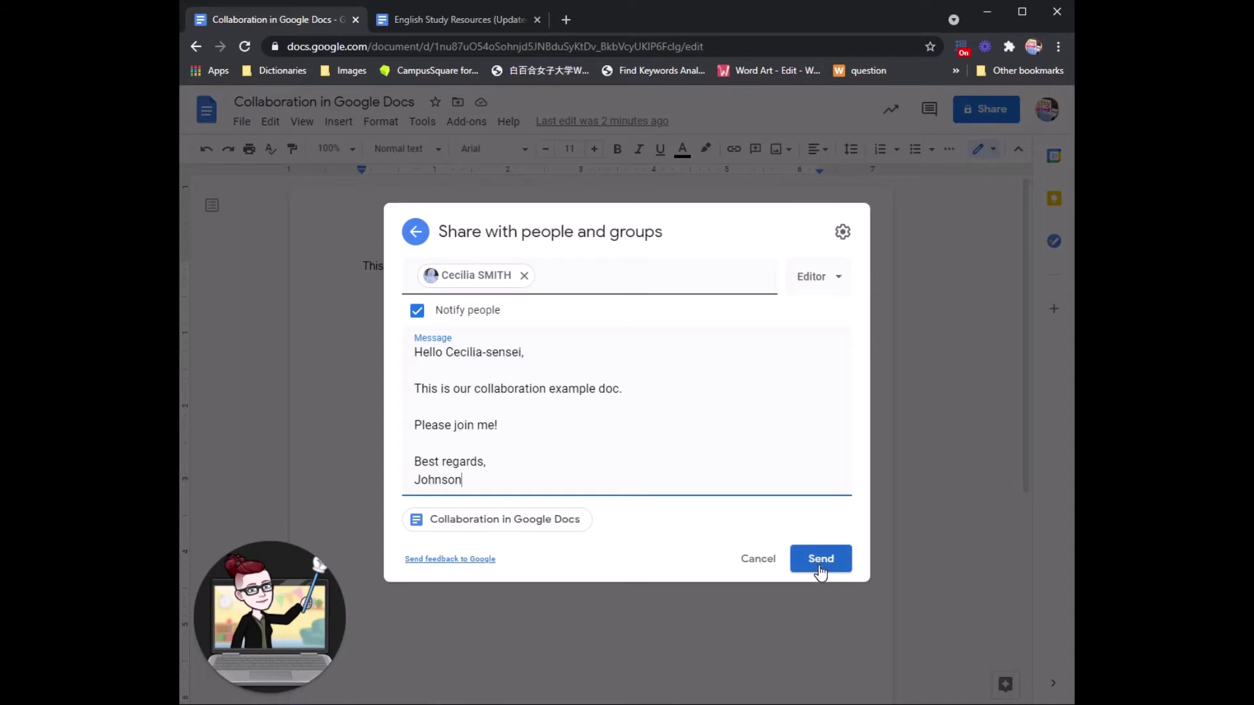
left_click(821, 559)
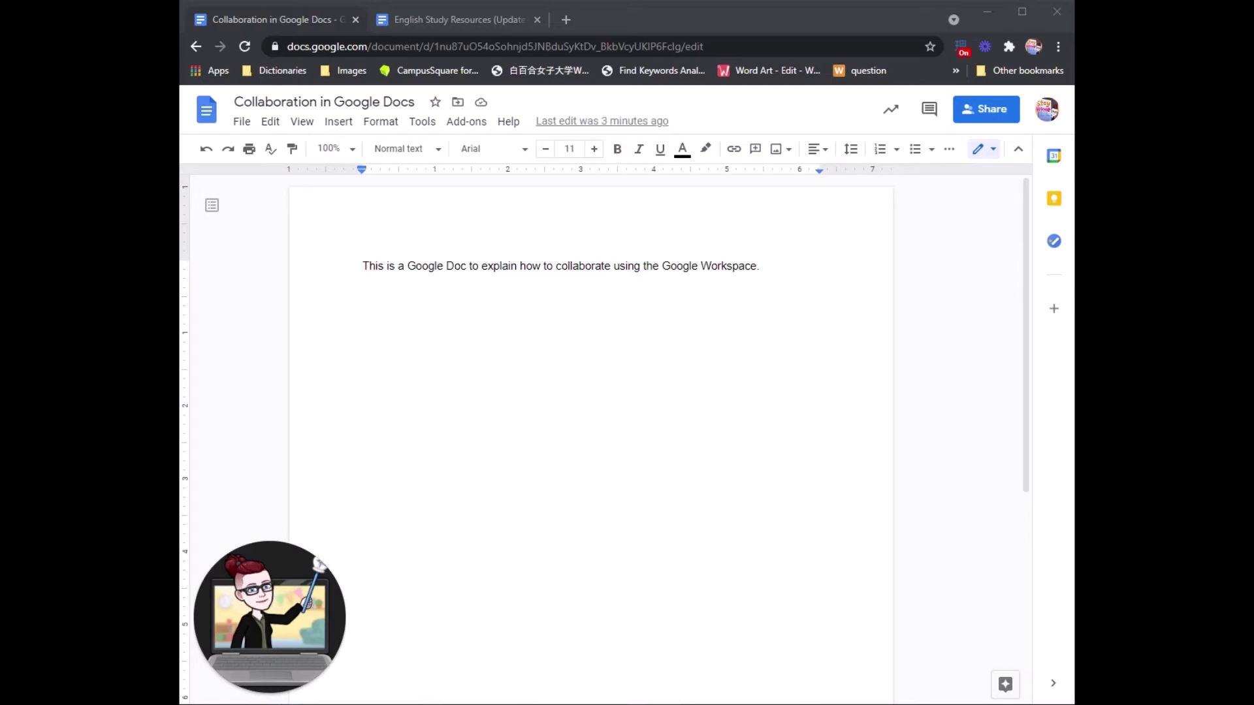
Add a blank line after the first sentence and select the collaborator's 'The ideas are good' sentence.
left_click(763, 266)
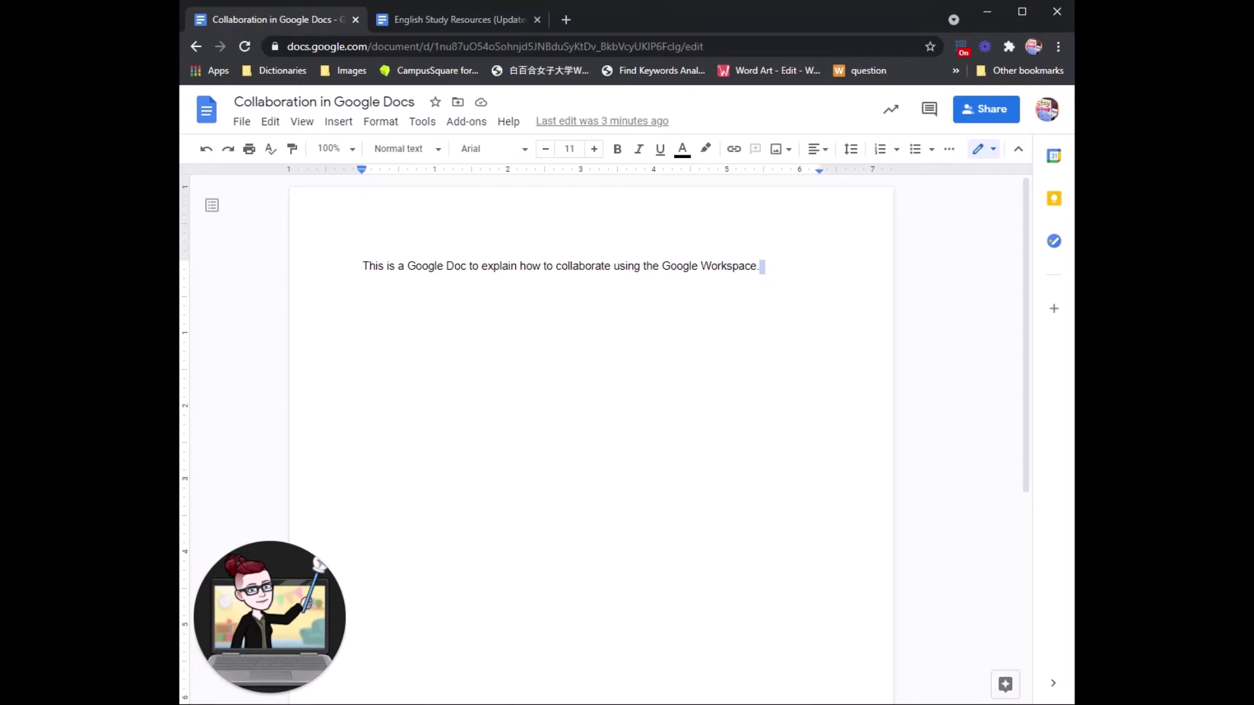
key("Return")
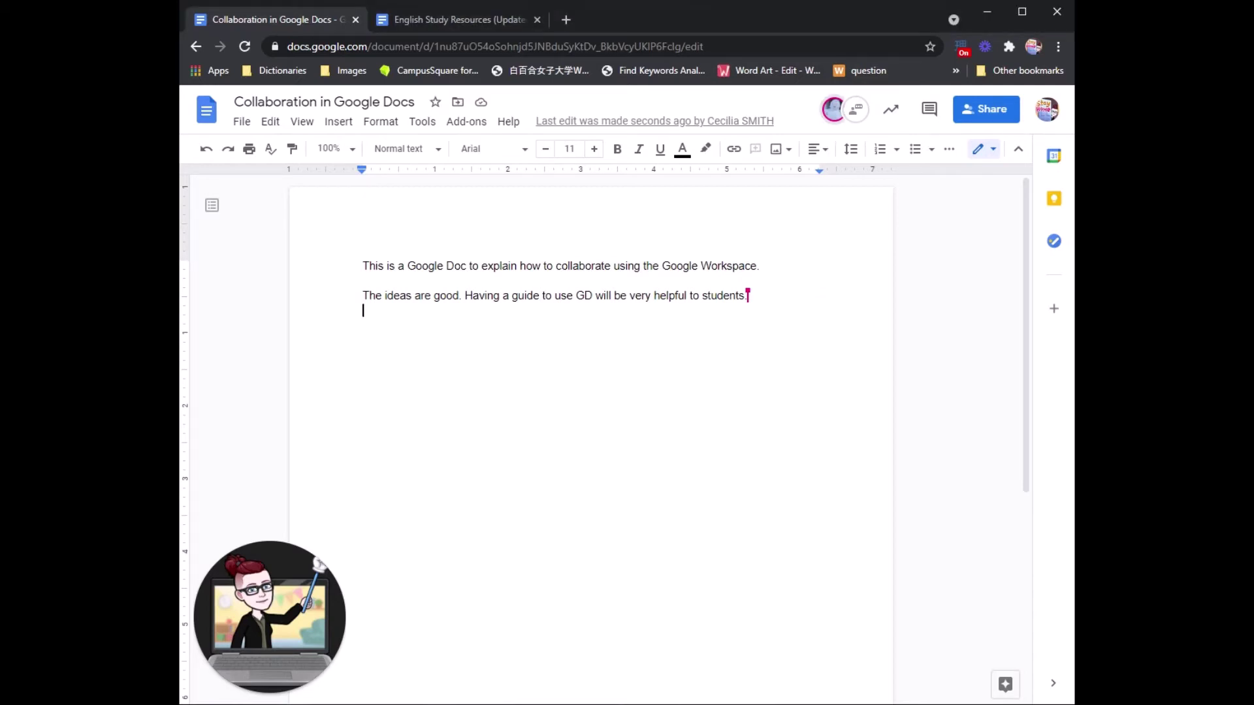
left_click(781, 264)
key("Return")
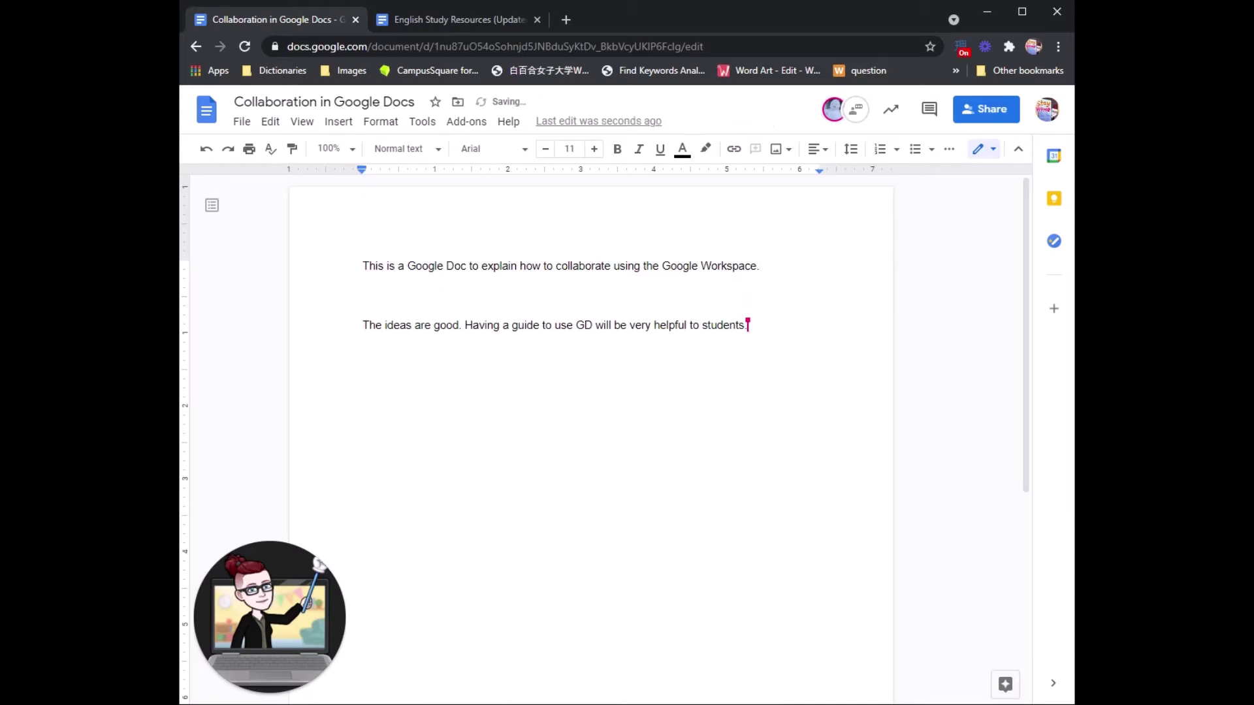
key("Down")
key("shift+Down")
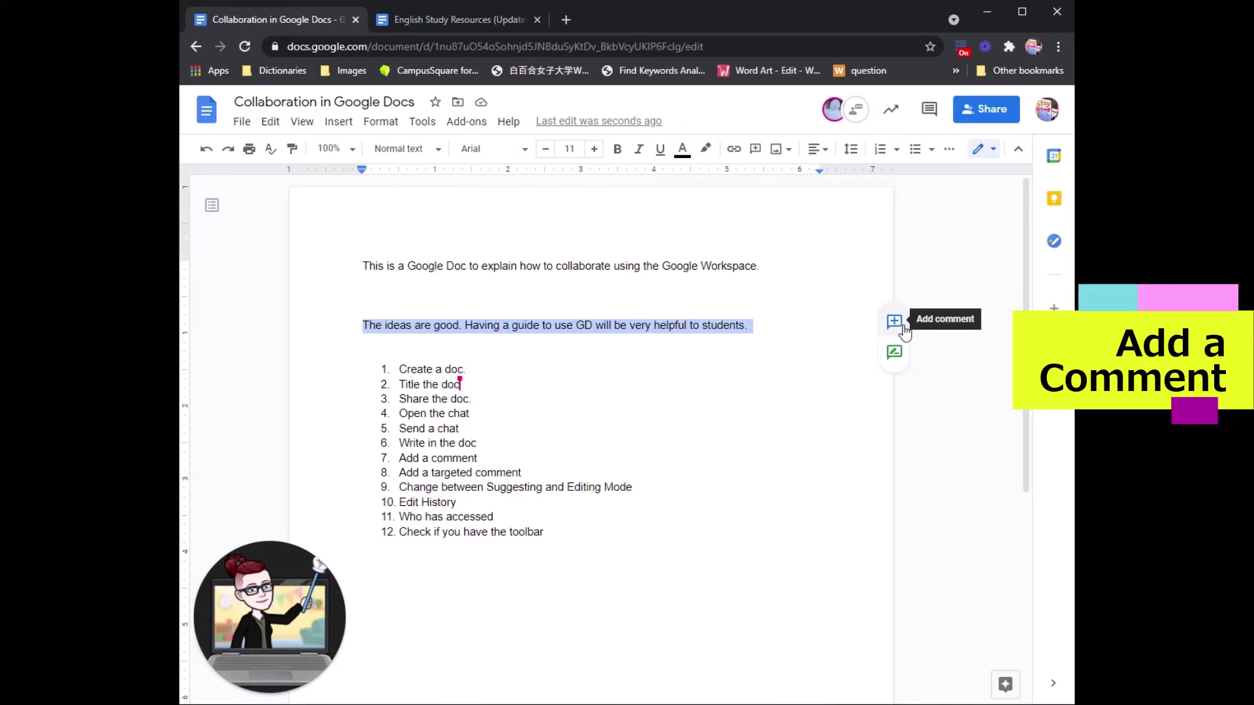
Post a 'Thank you!' comment on the feedback sentence and check the thread.
left_click(904, 328)
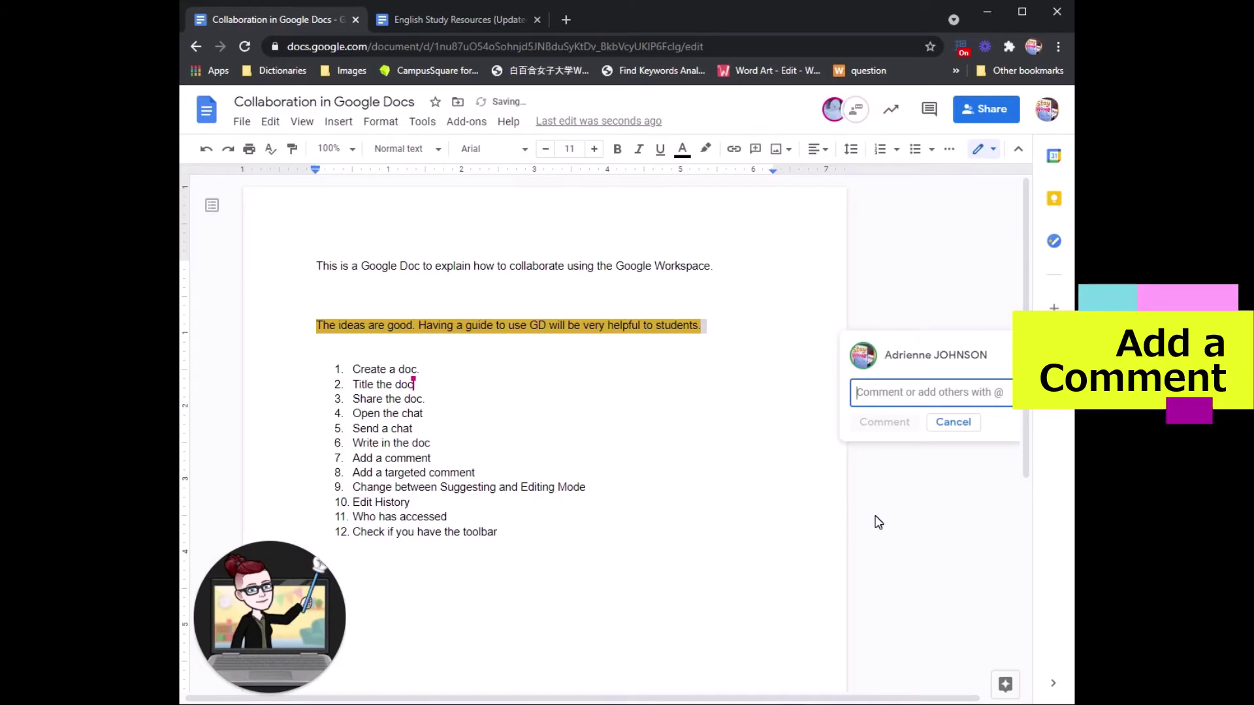
type("T")
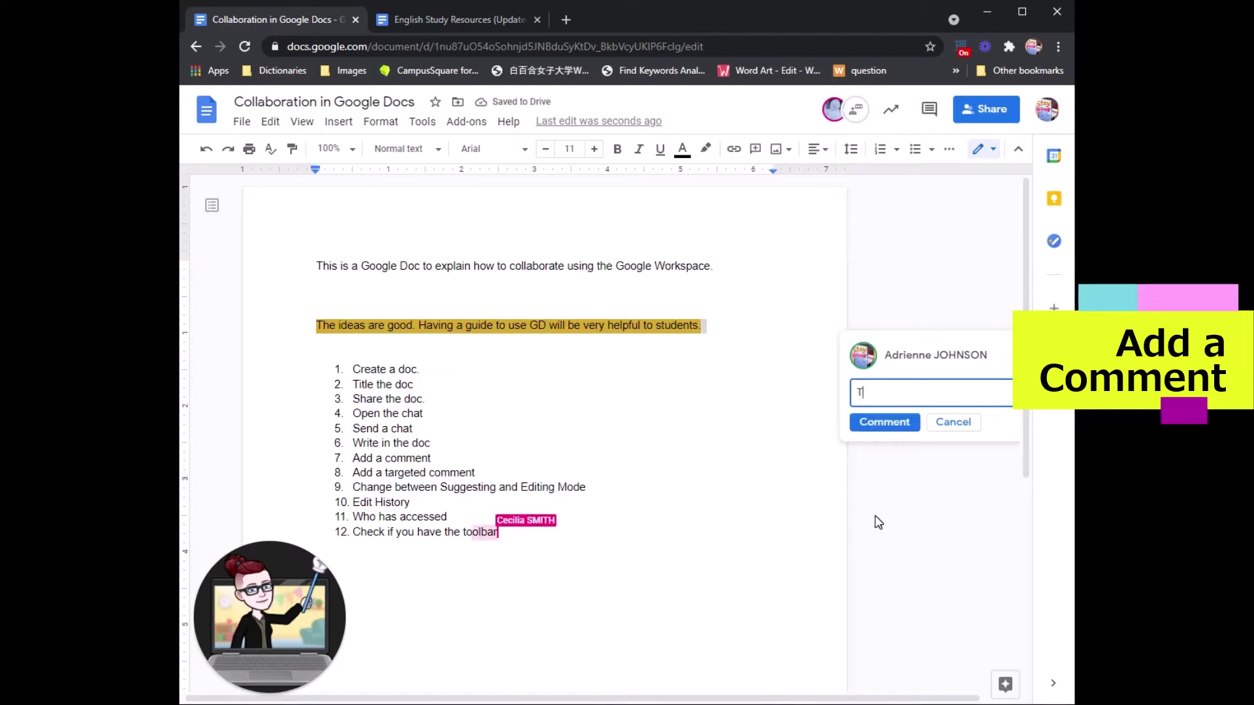
type("hank you!")
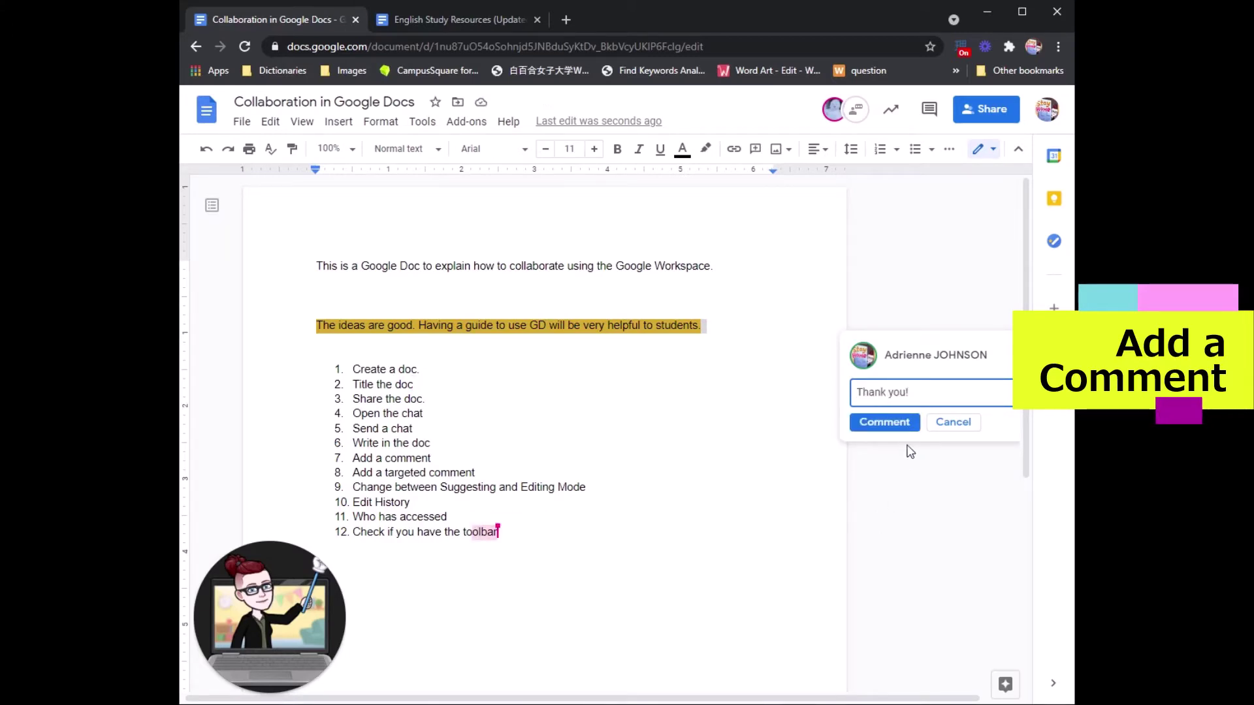
left_click(908, 424)
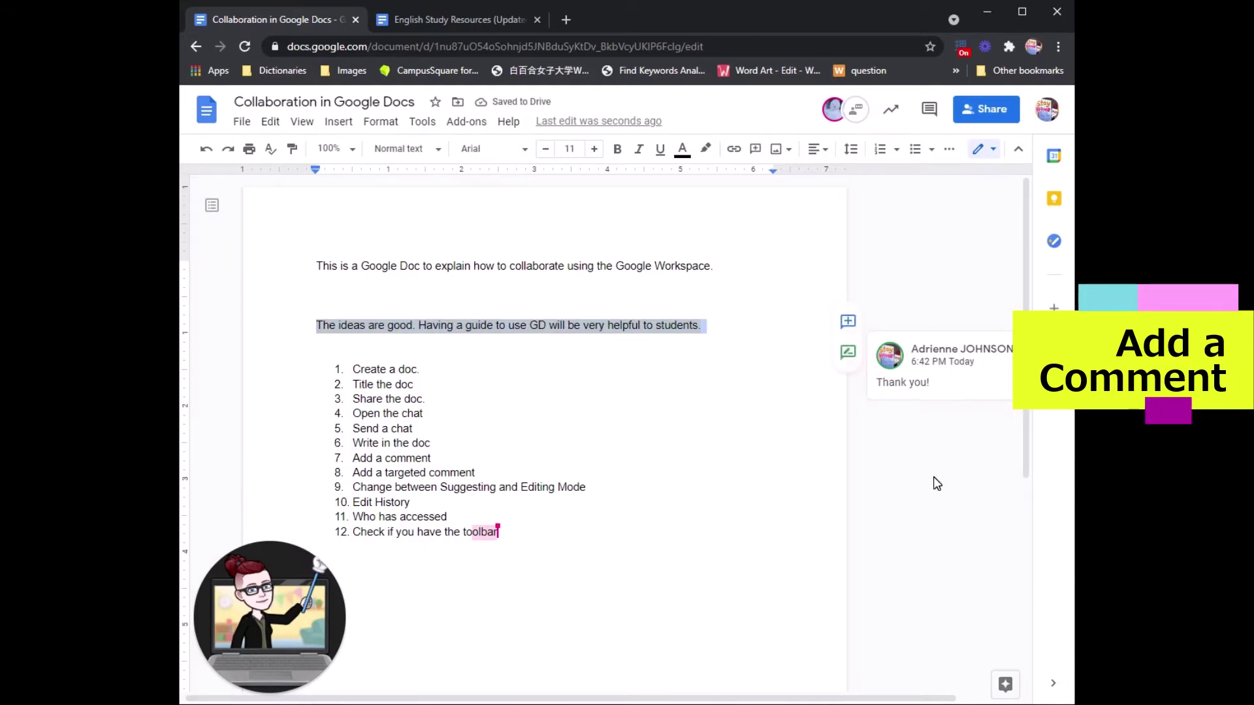
left_click(941, 395)
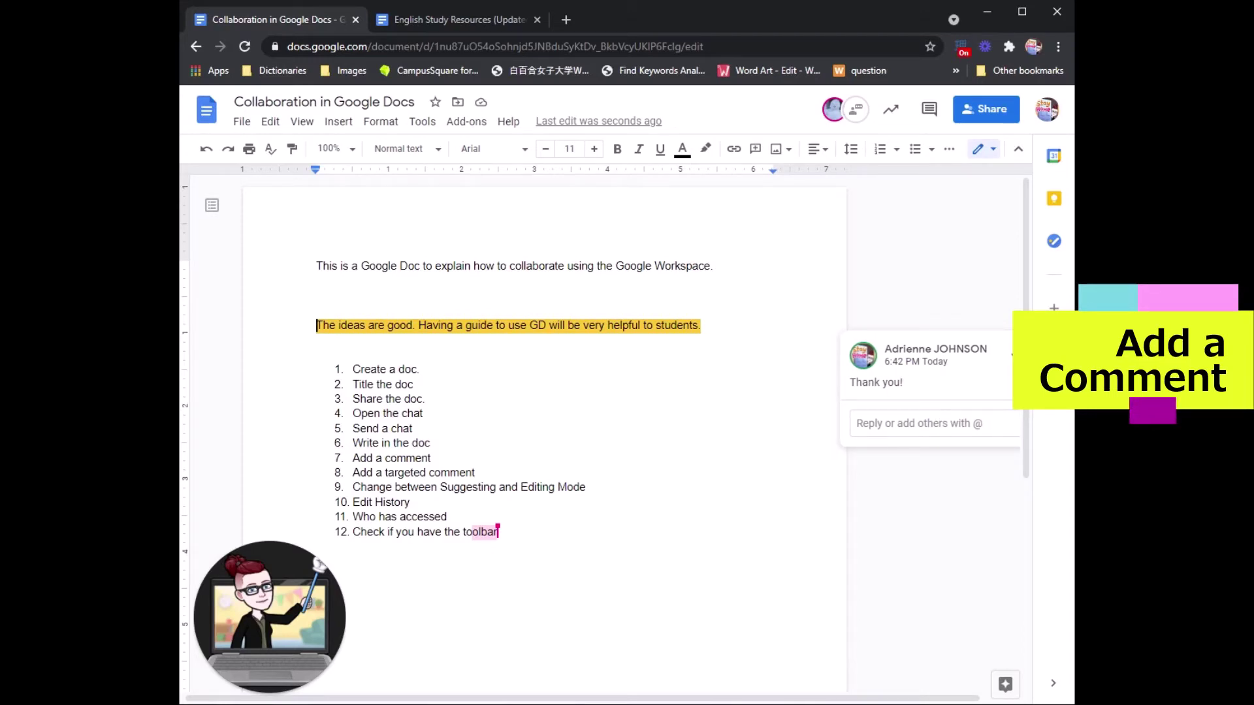
left_click(735, 359)
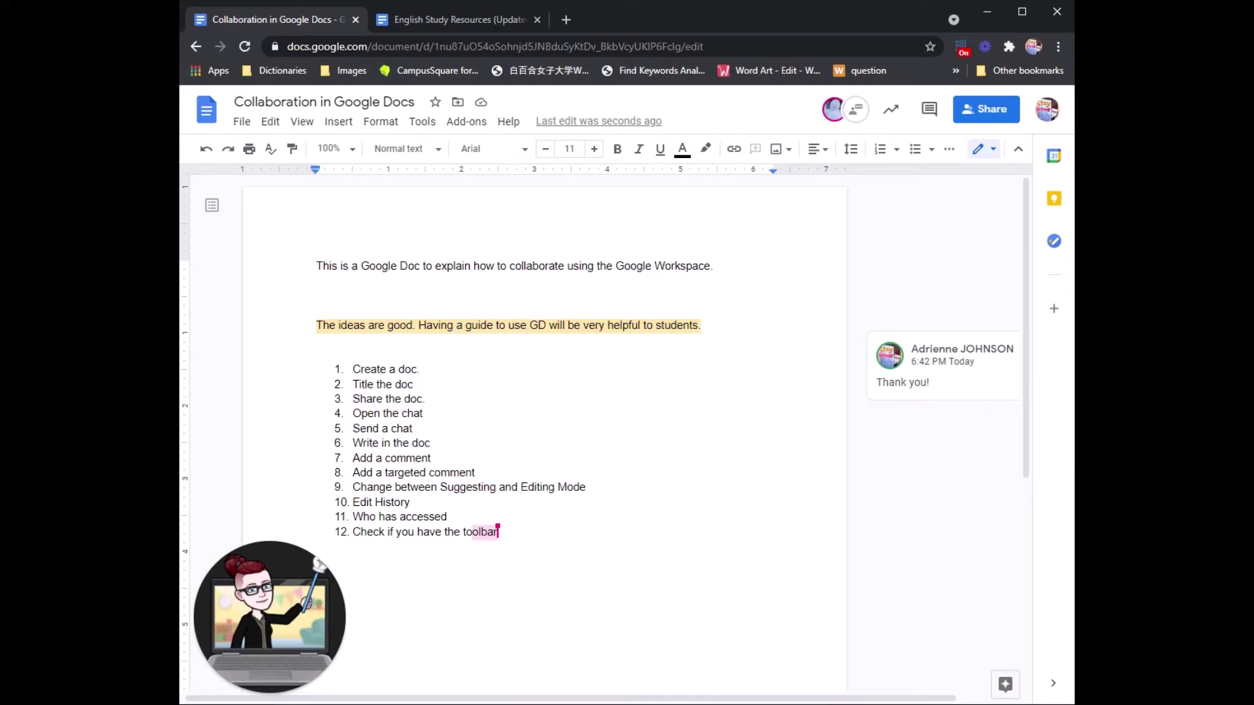
Select 'Workspace' and switch the document from Editing to Suggesting mode.
double_click(666, 266)
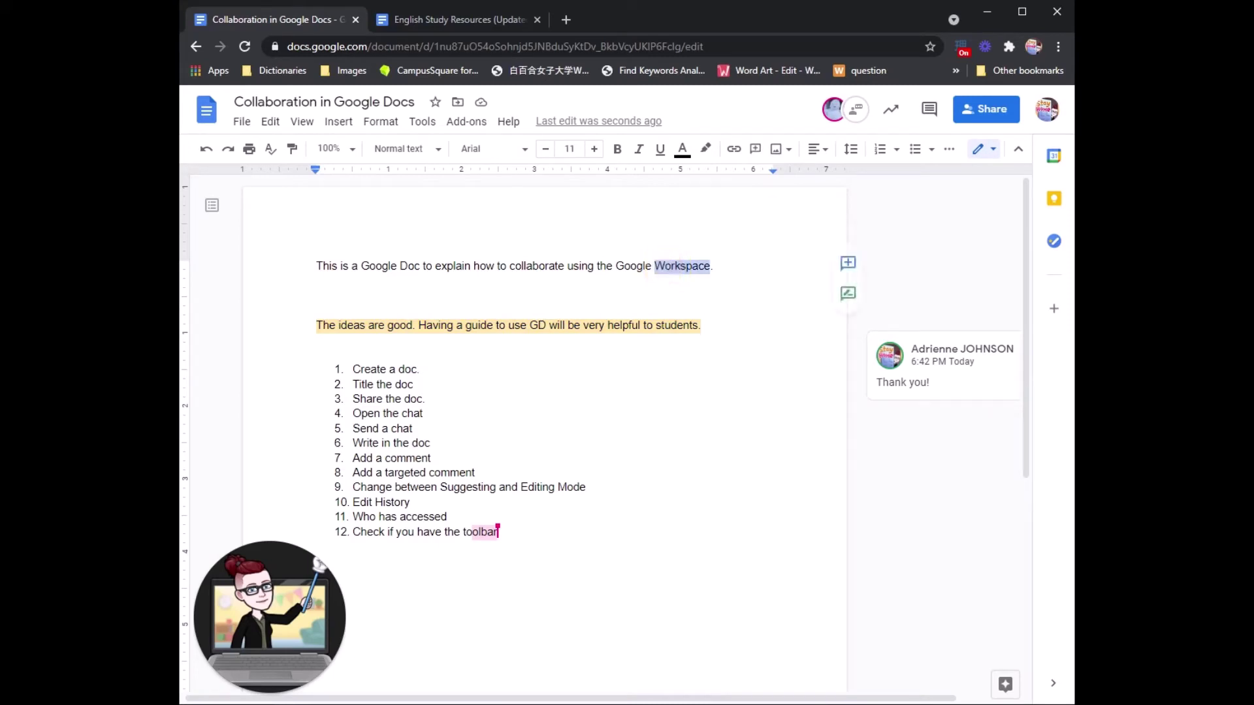
left_click(991, 154)
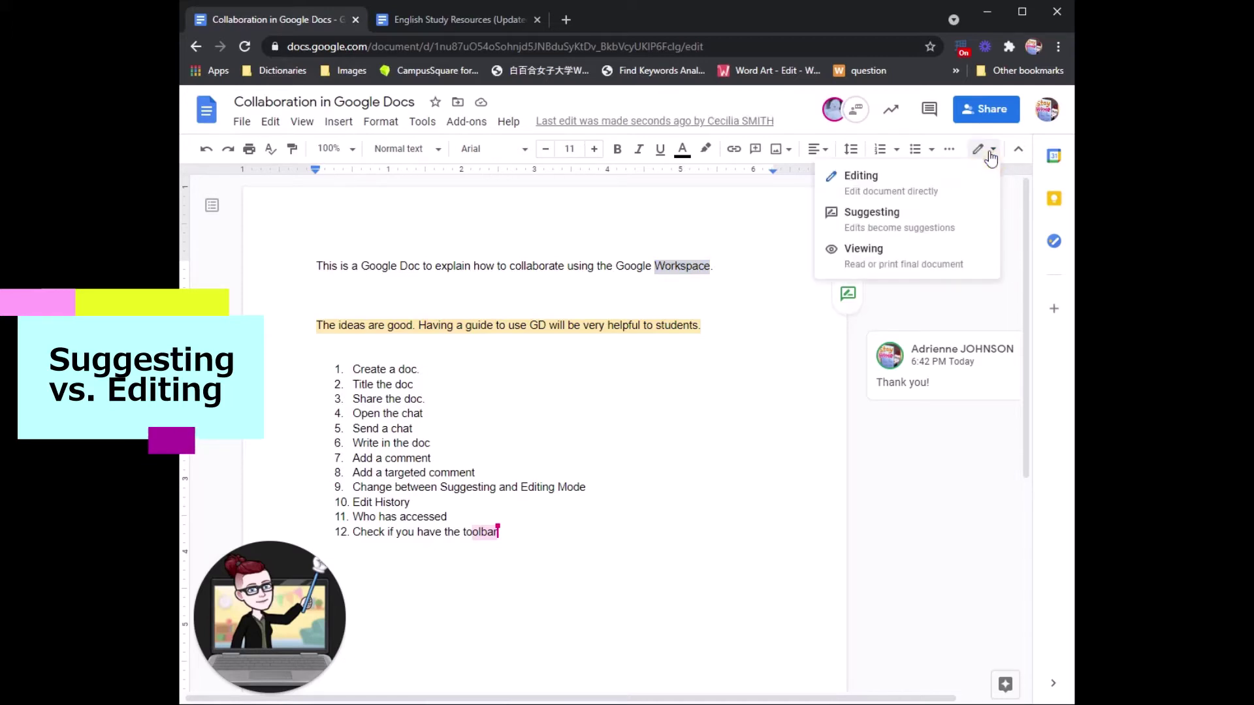
left_click(955, 224)
Mark 'Workspace' as a suggested deletion and suggest 'Drive tools' in its place.
left_click(655, 266)
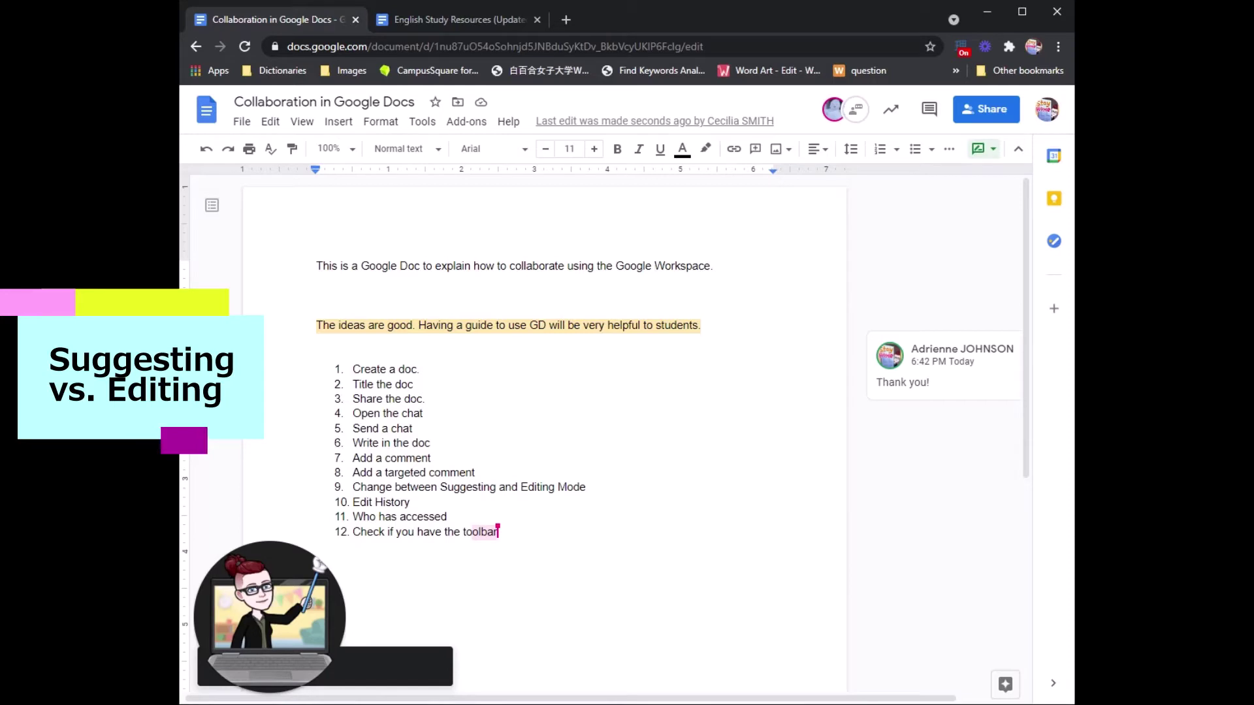
left_click_drag(655, 266, 710, 266)
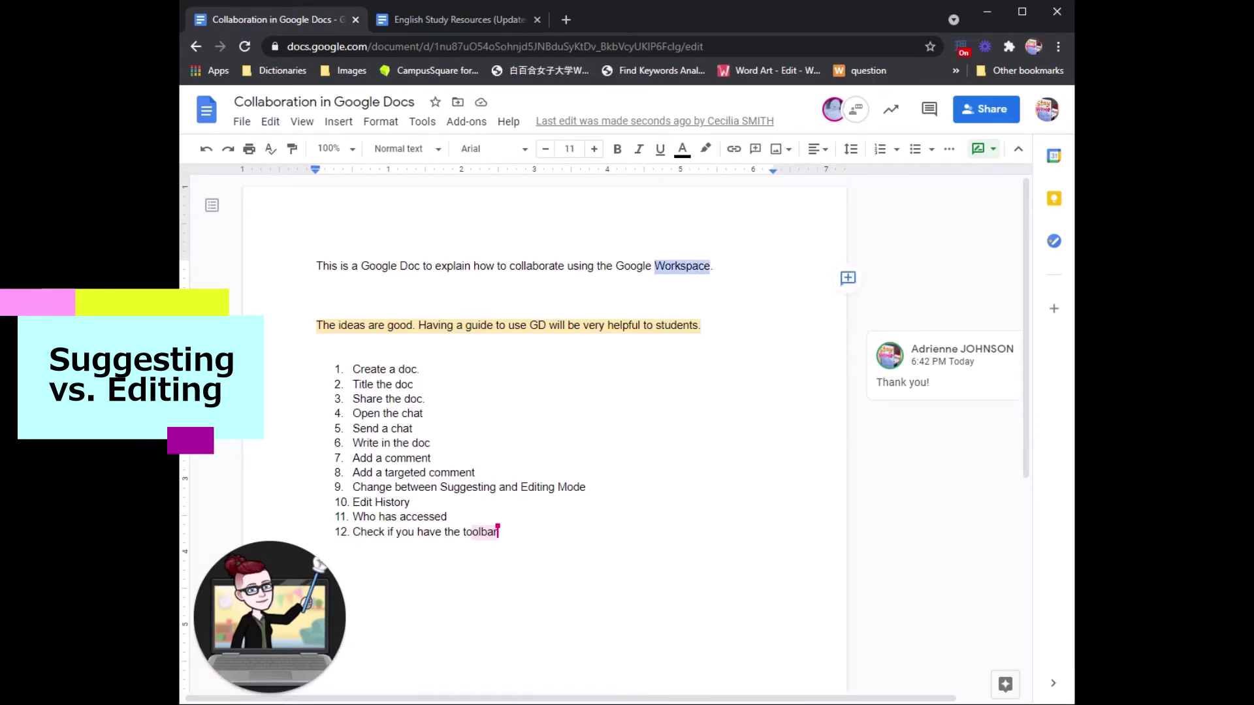
key("BackSpace")
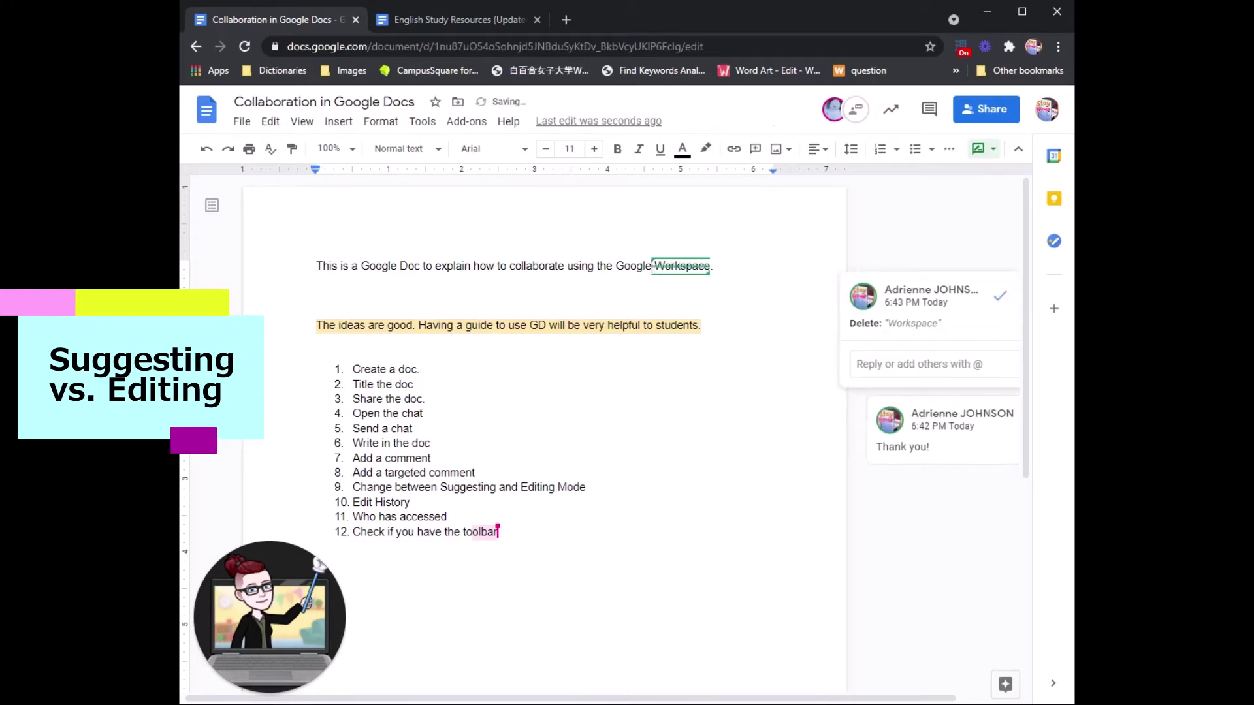
type("Drive")
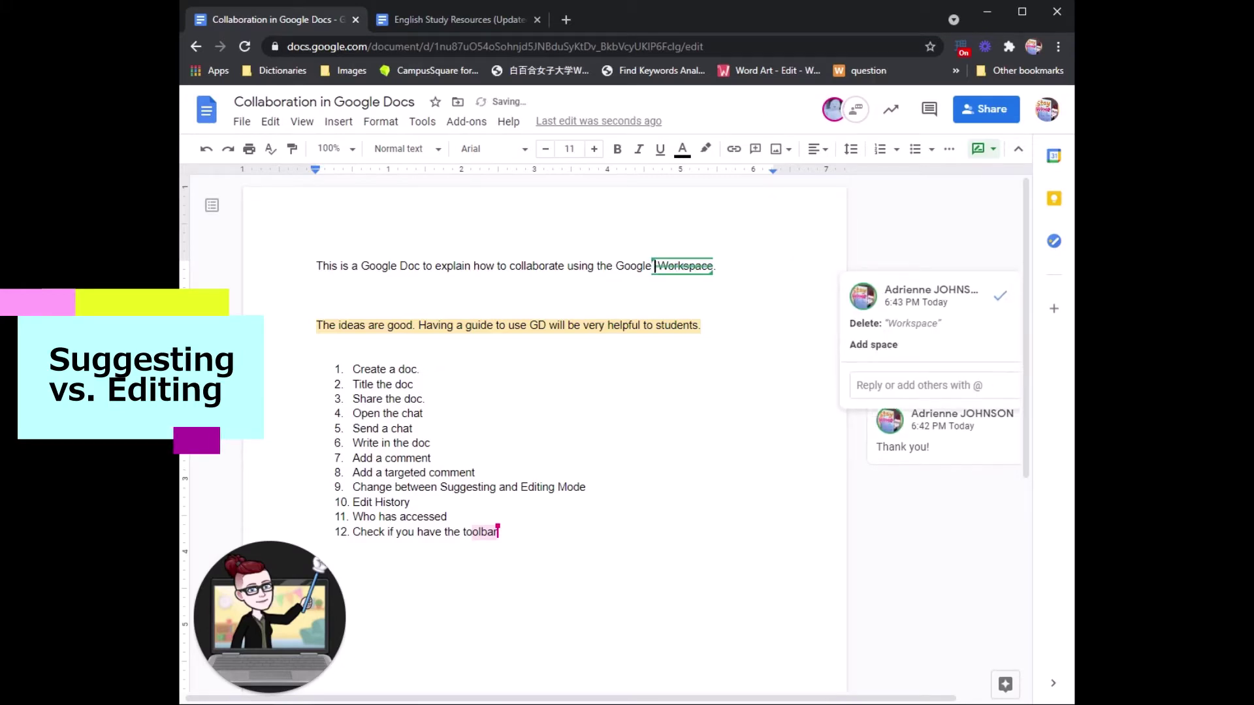
type(" too")
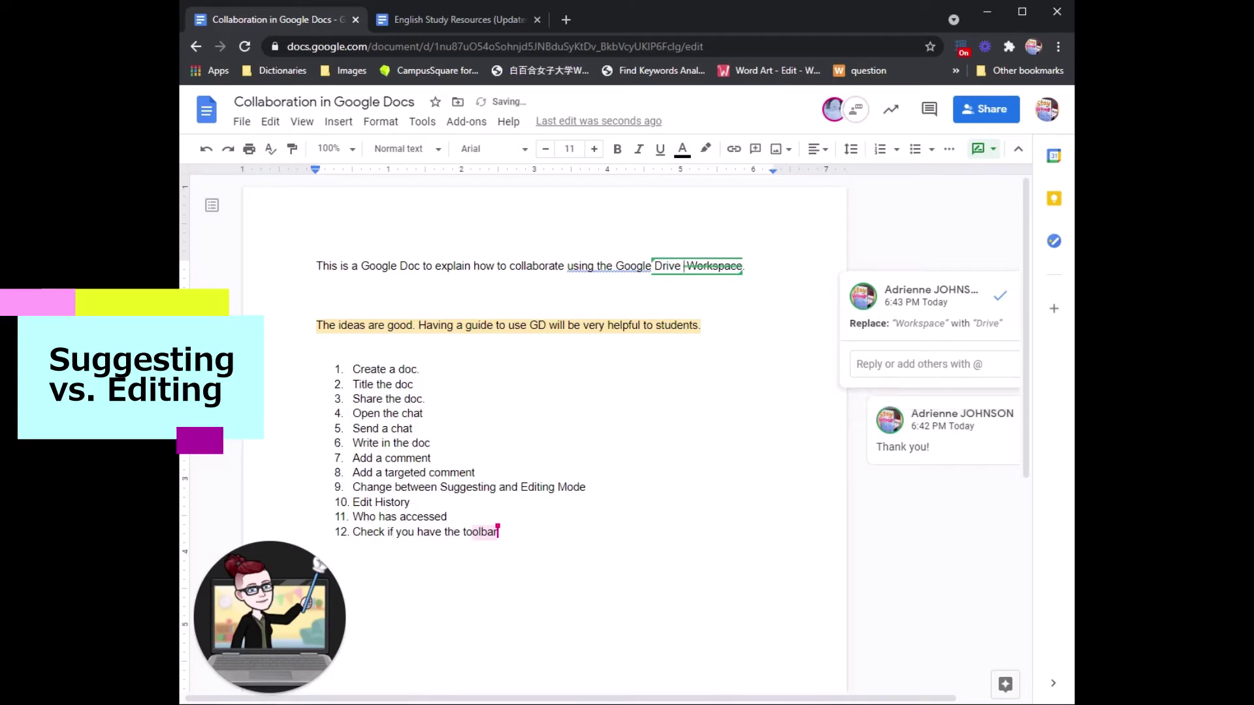
type("ls")
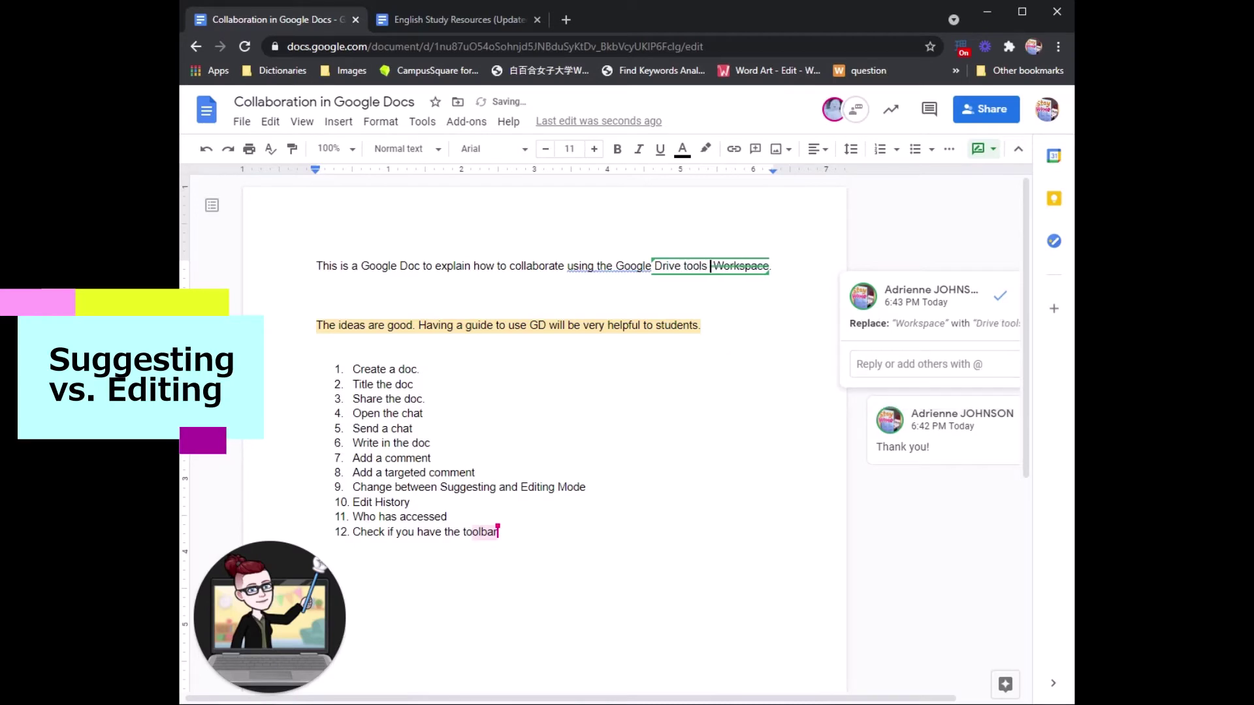
left_click(741, 291)
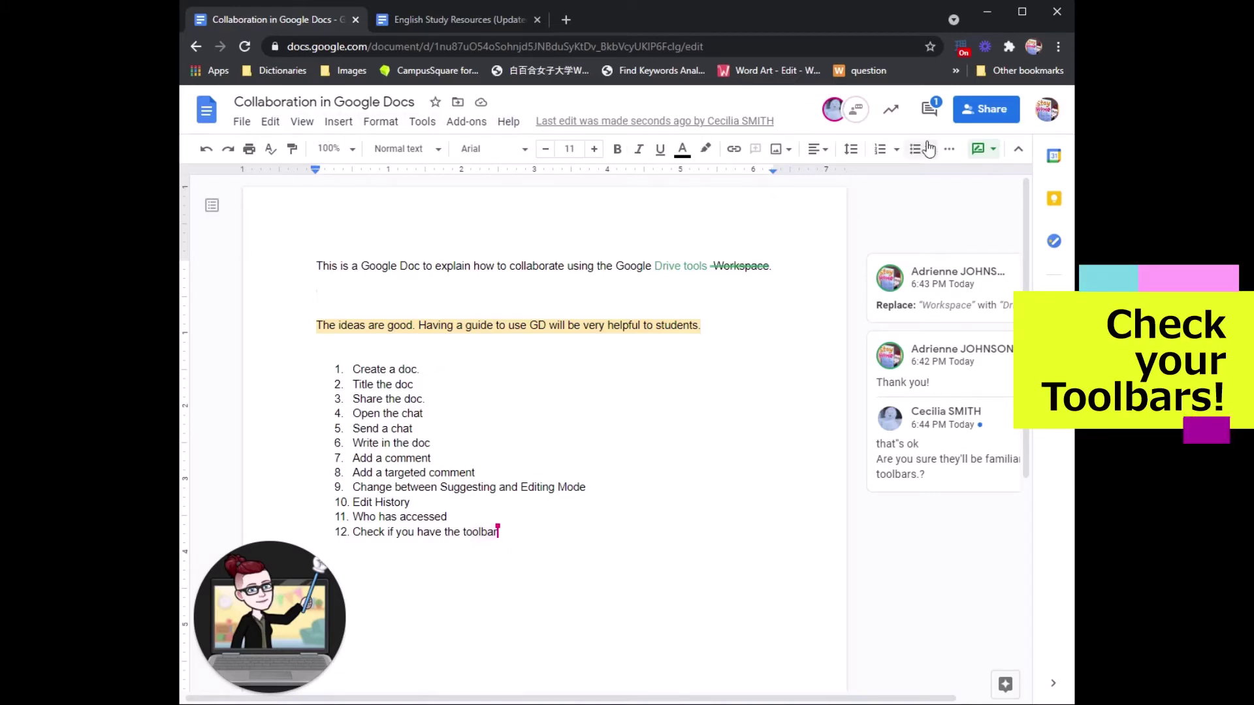
left_click(1019, 152)
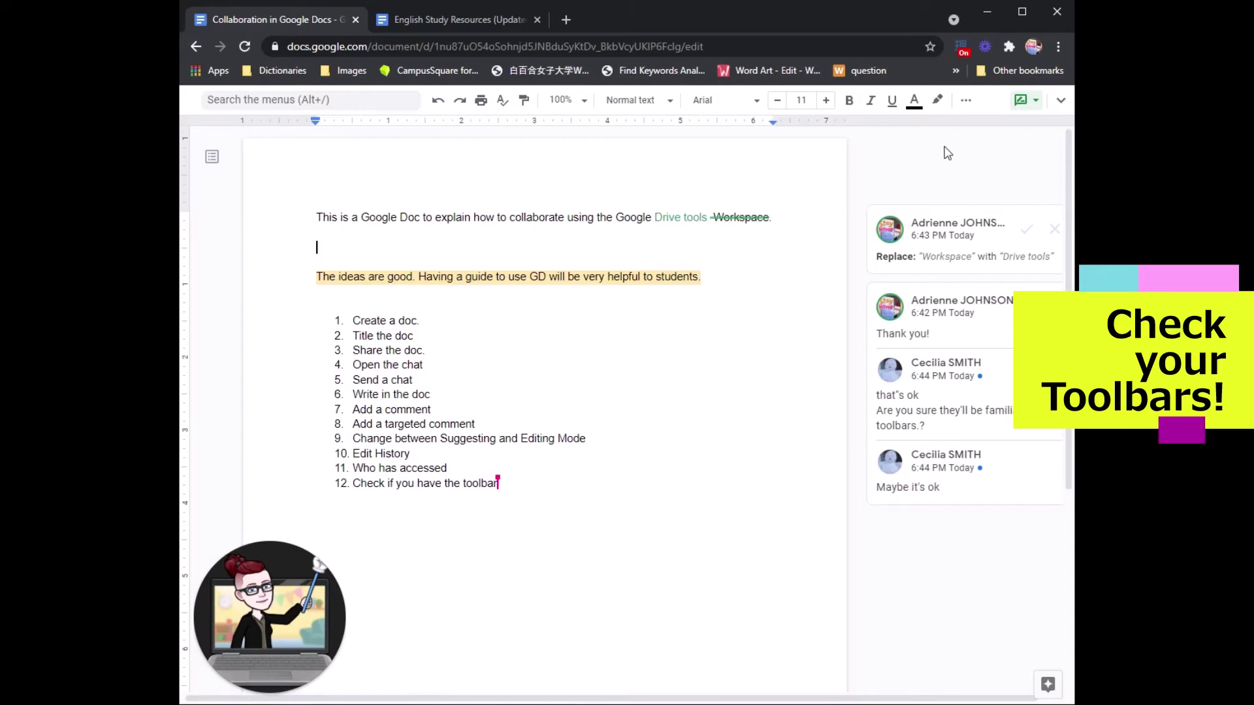
left_click(1061, 101)
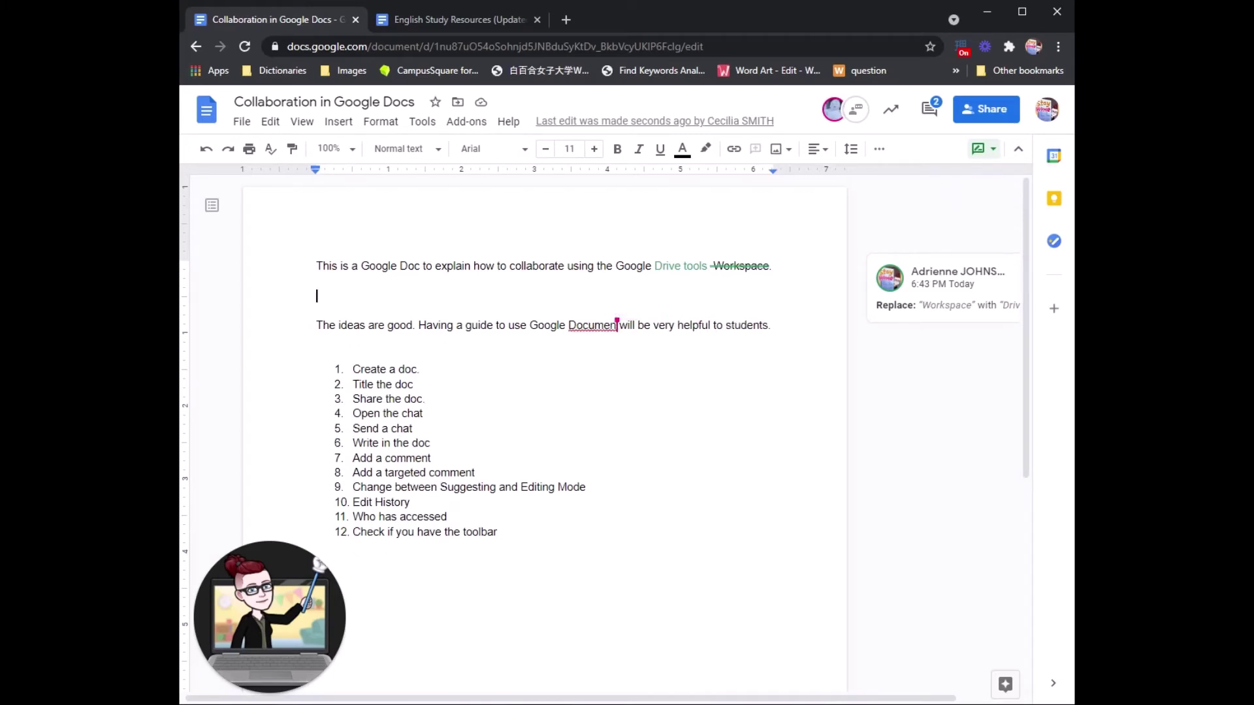
Comment on 'Create' in item 1, @-mentioning a collaborator with 'please rea' and ticking Assign to.
double_click(370, 384)
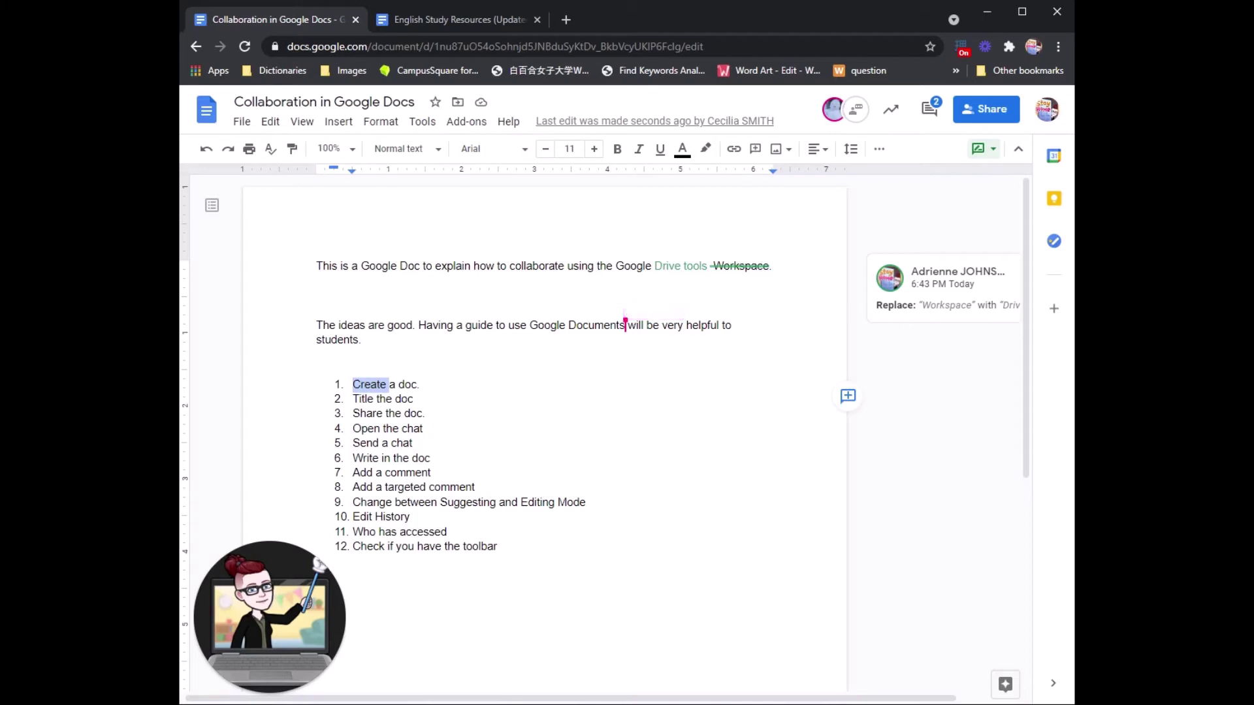
left_click(848, 396)
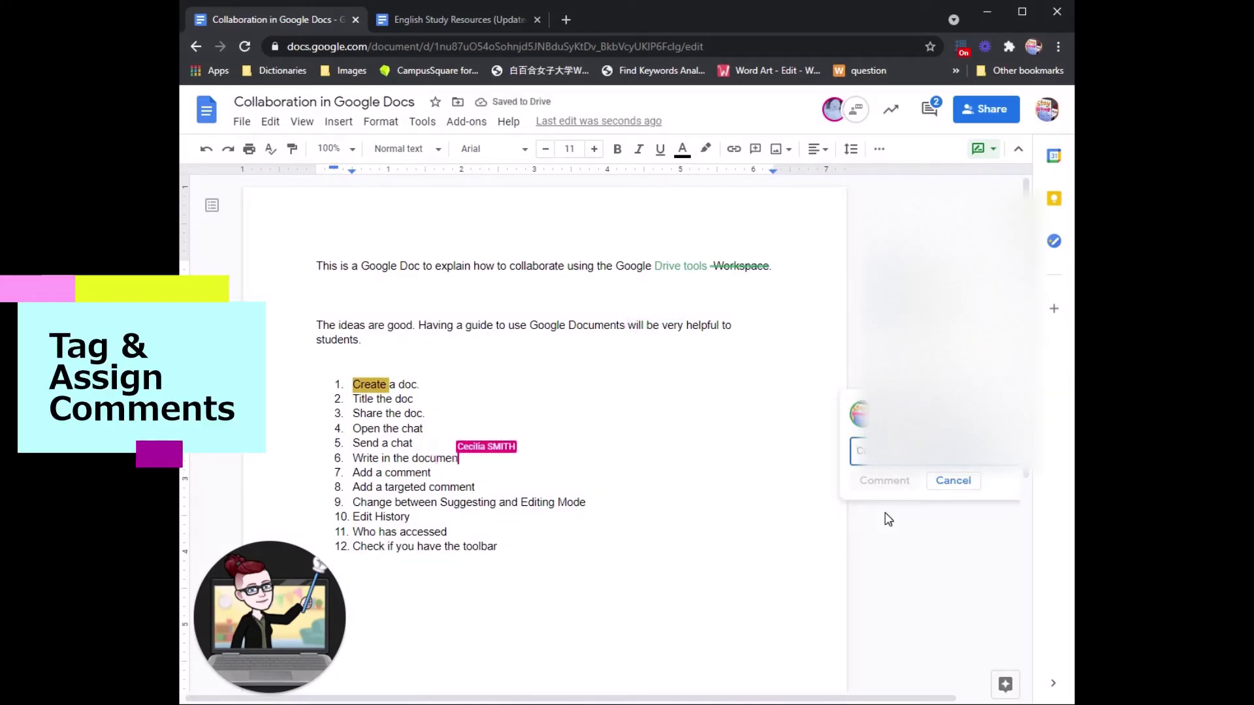
type("@")
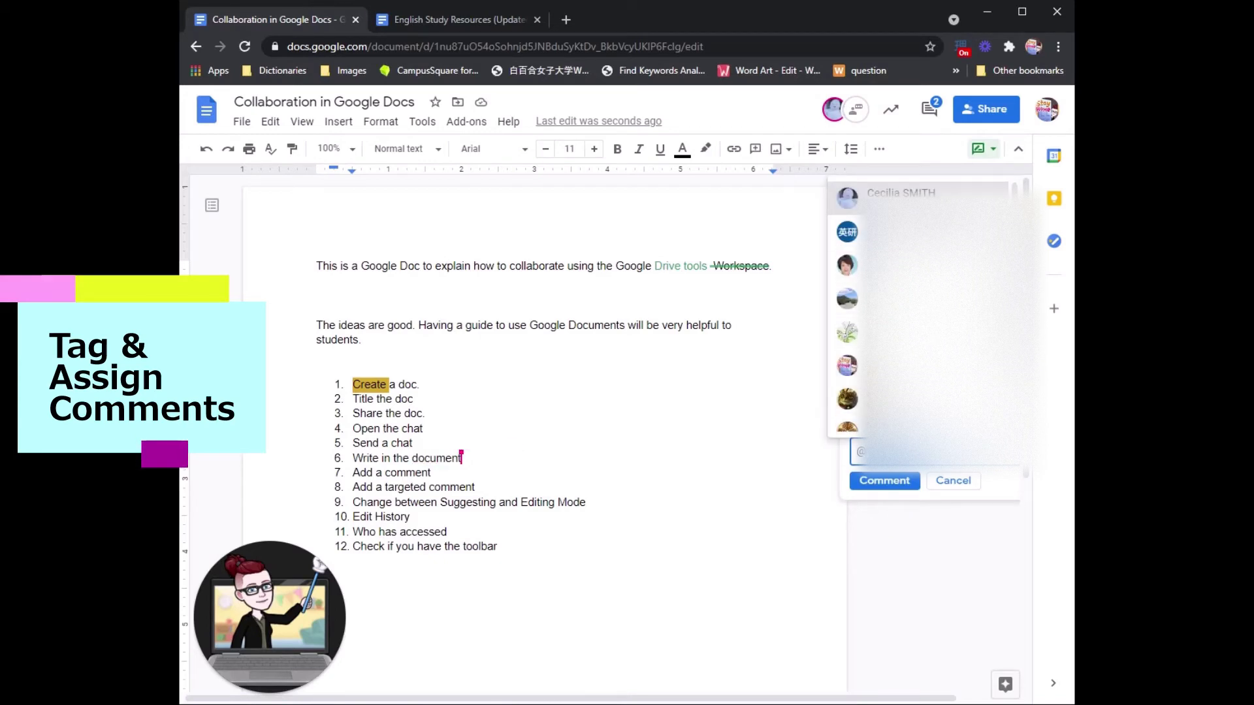
key("Return")
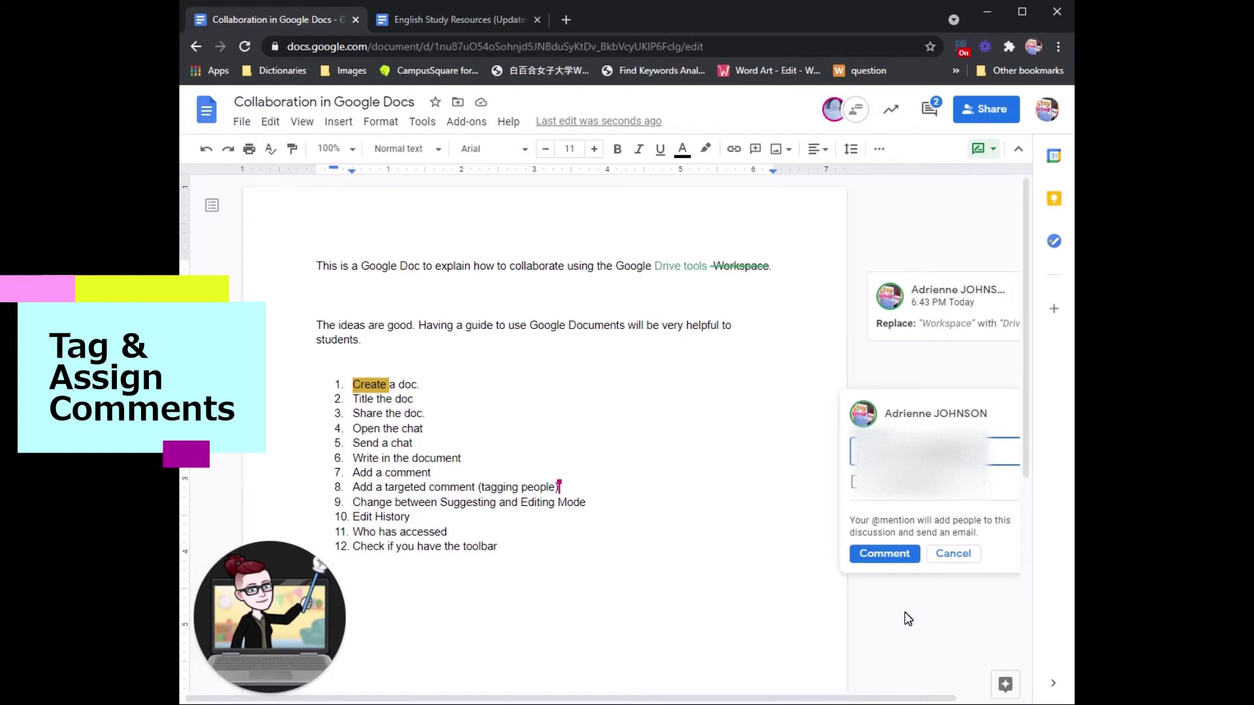
type("please rea")
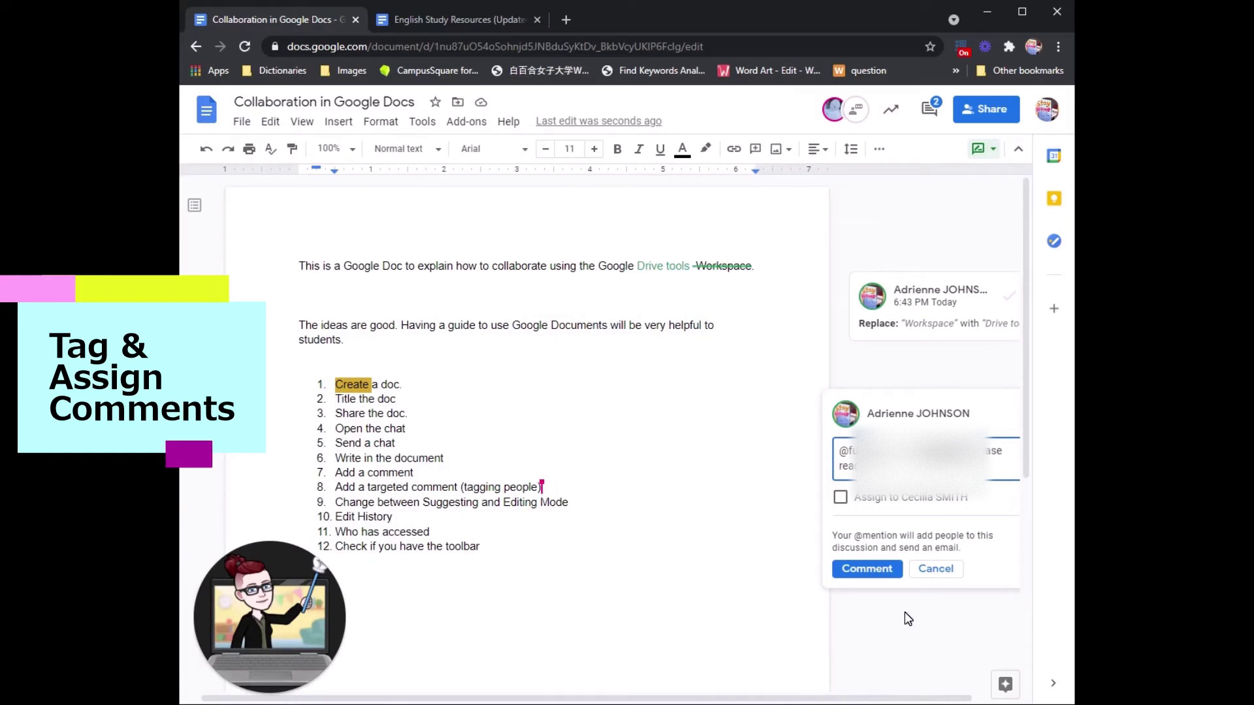
left_click(856, 500)
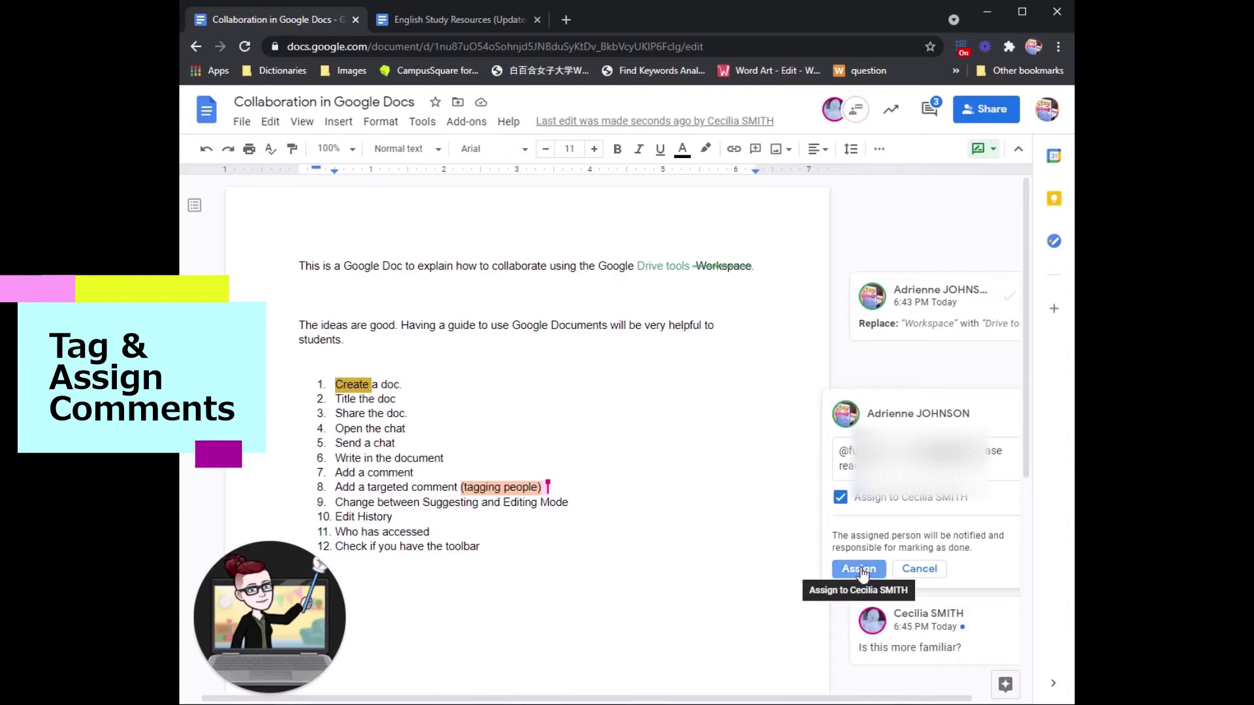
Assign the 'Create' comment, then answer the 'Is this more familiar?' comment with 'Yes!'.
left_click(861, 570)
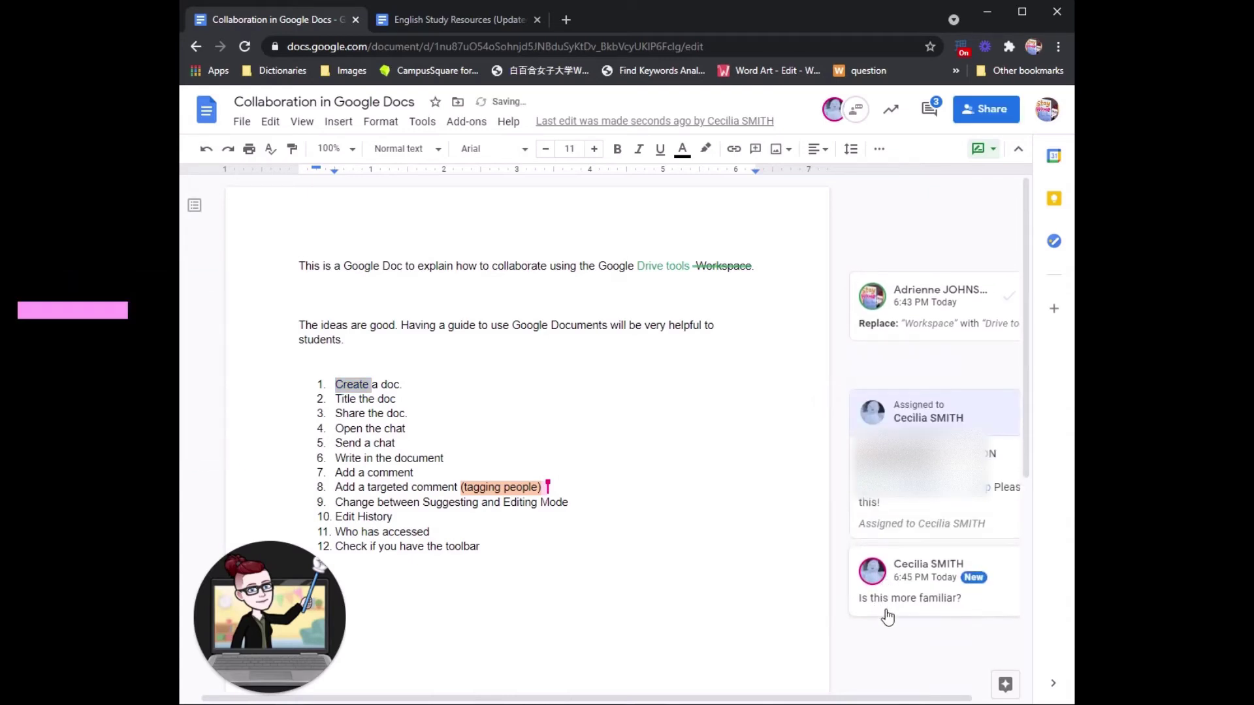
left_click(888, 596)
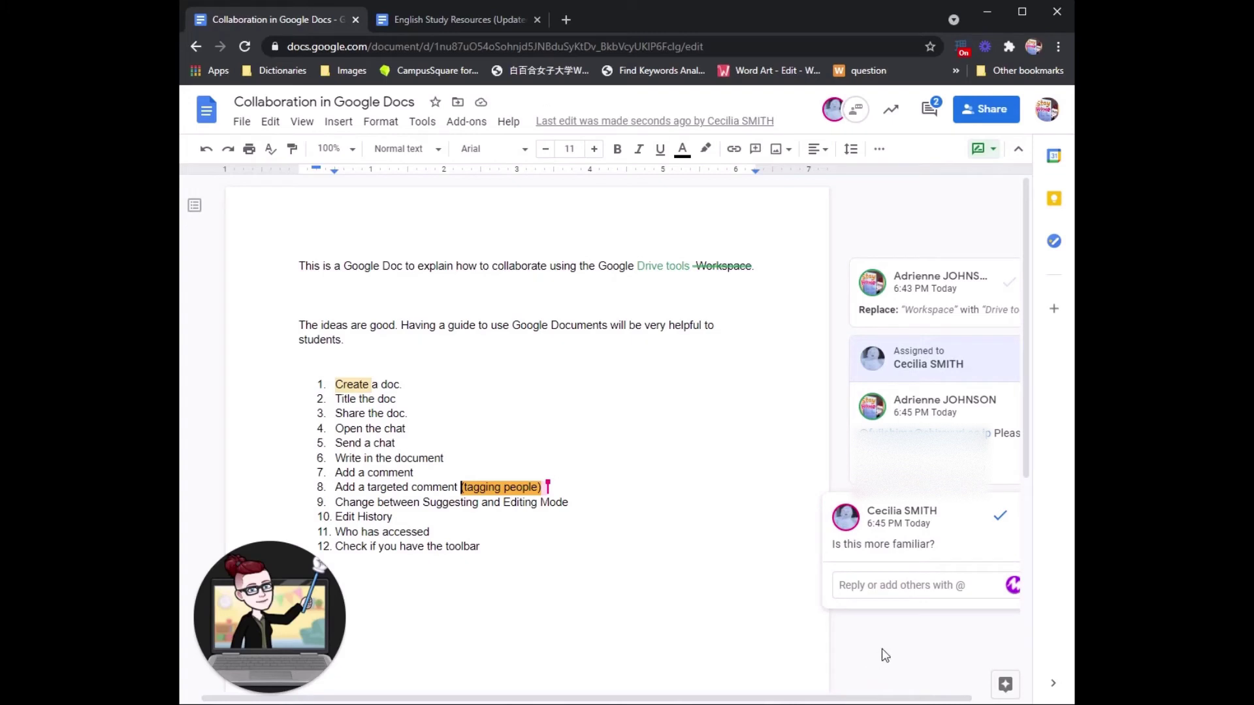
left_click(914, 585)
type("Yes!")
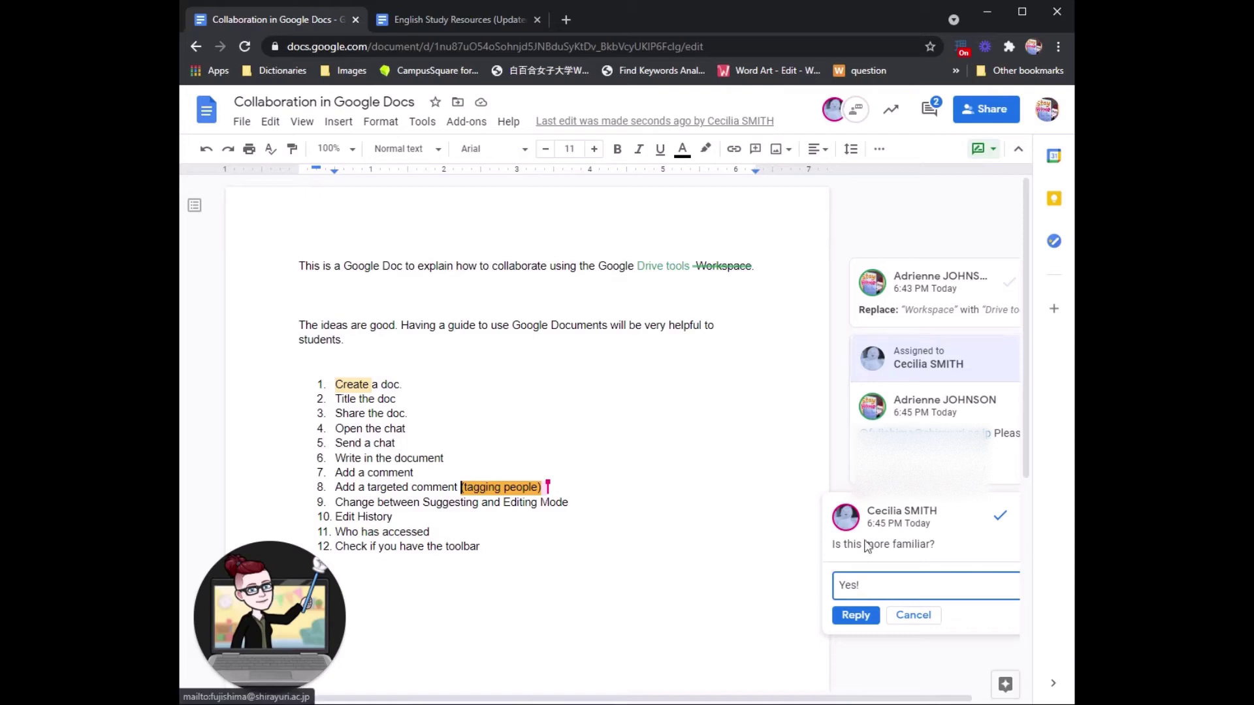
left_click(856, 615)
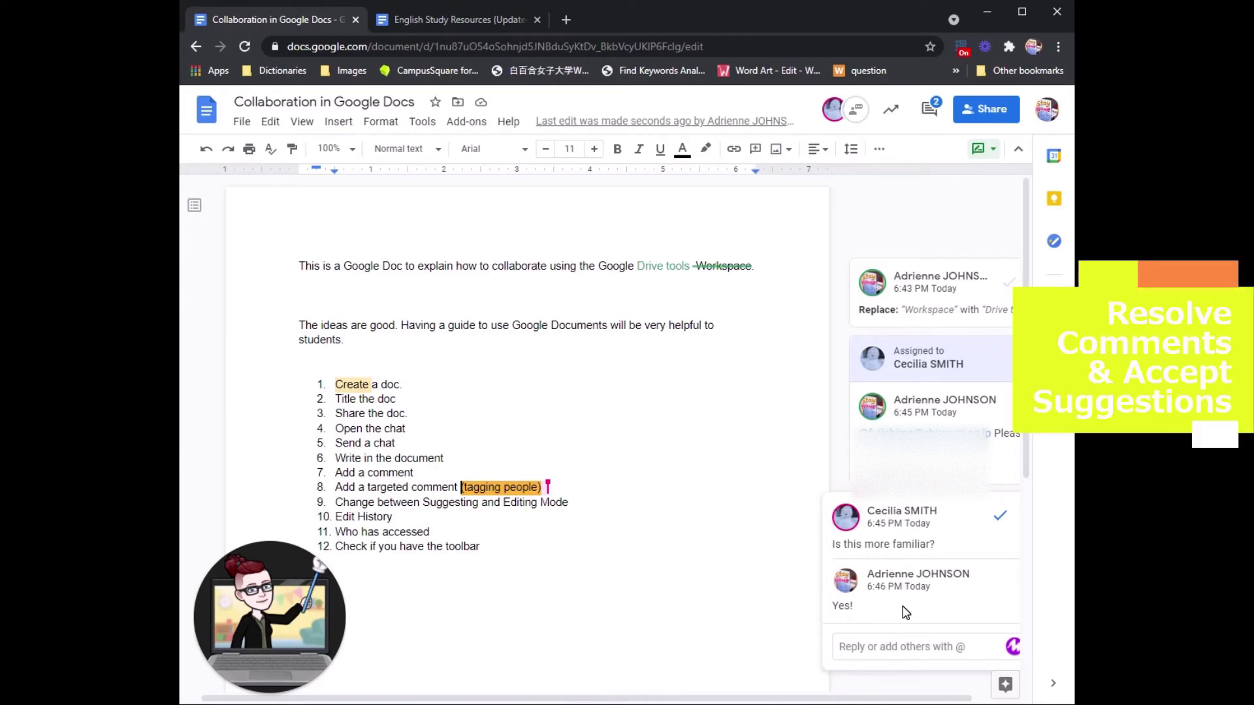
Resolve the 'Is this more familiar?' comment, accept the Workspace-to-'Google Drive tools' suggestion, and switch to Editing mode.
left_click(998, 521)
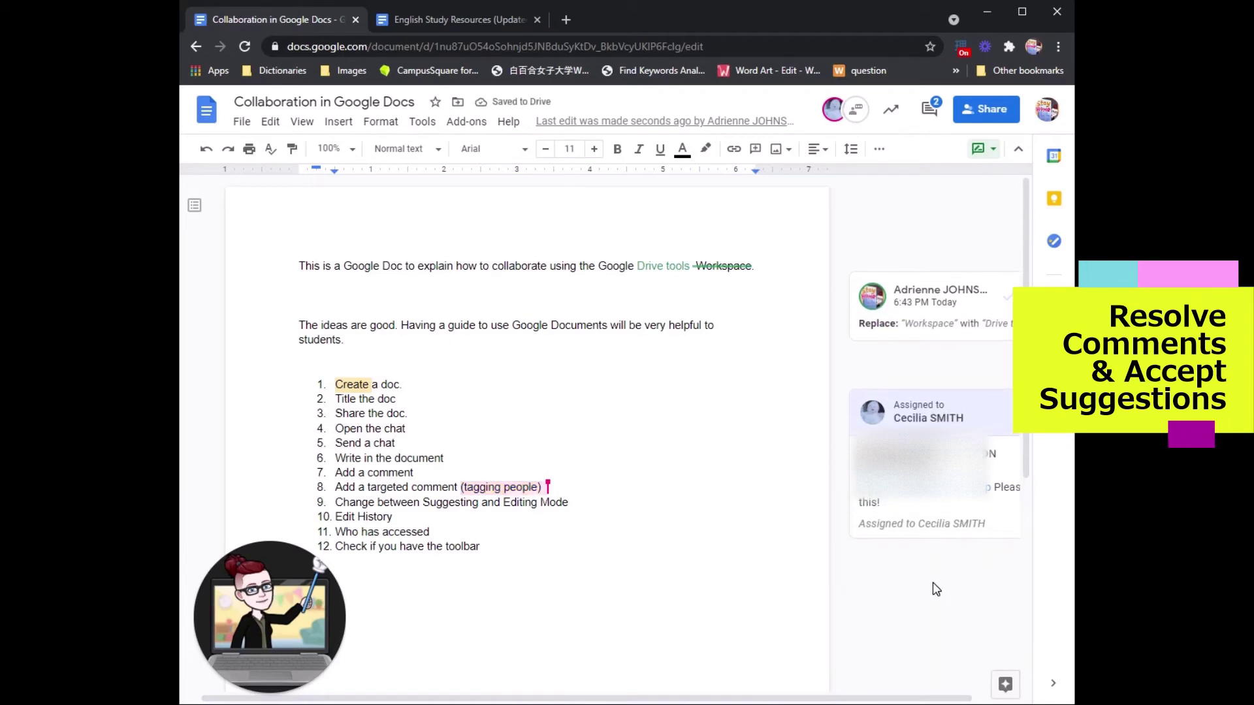
left_click(947, 311)
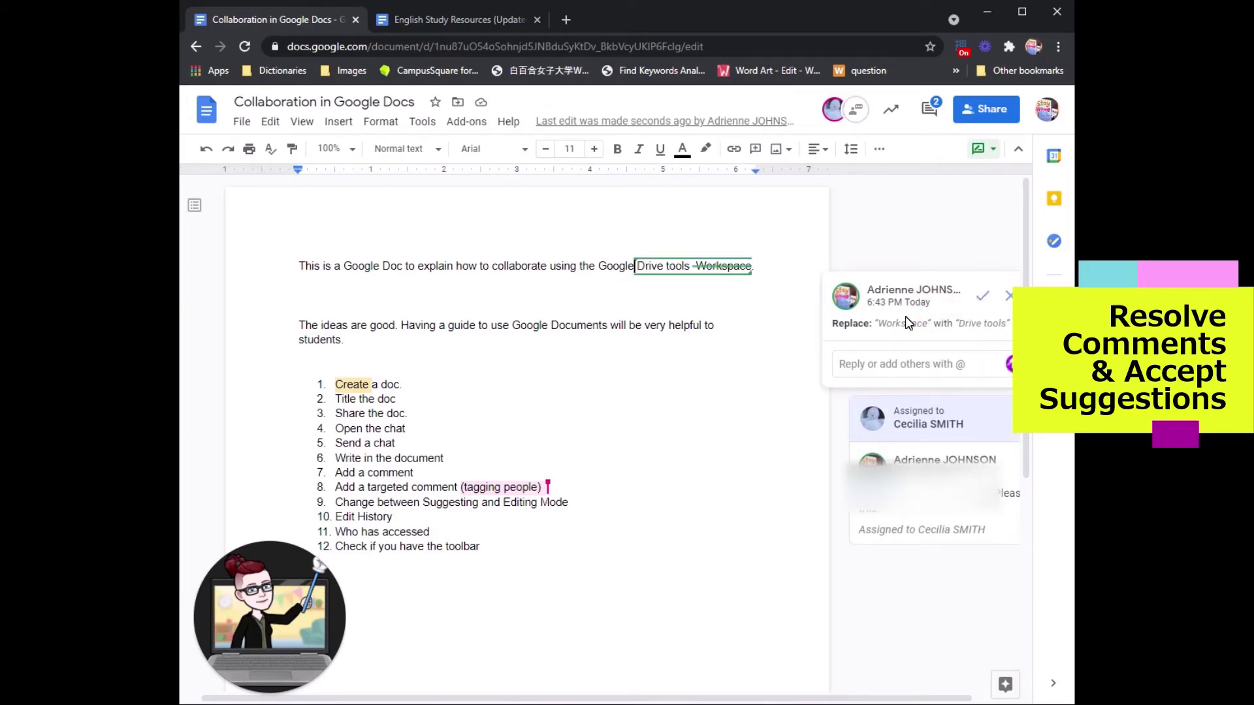
left_click(987, 298)
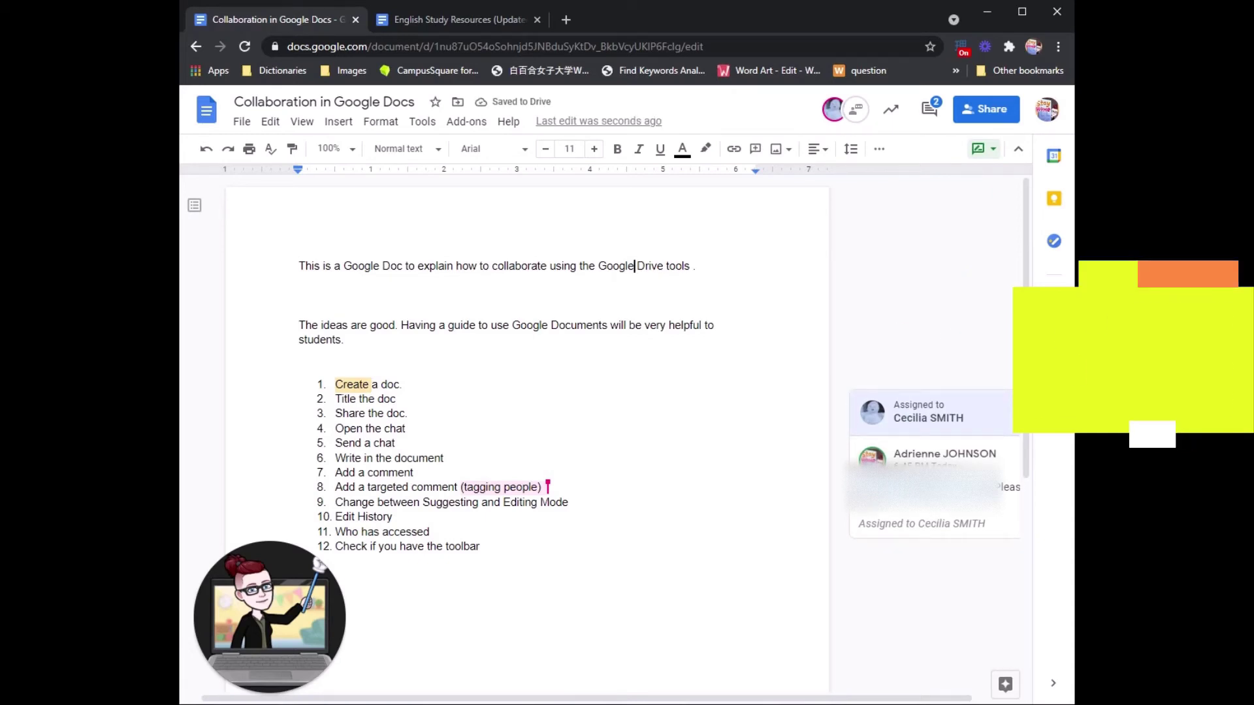
left_click(990, 150)
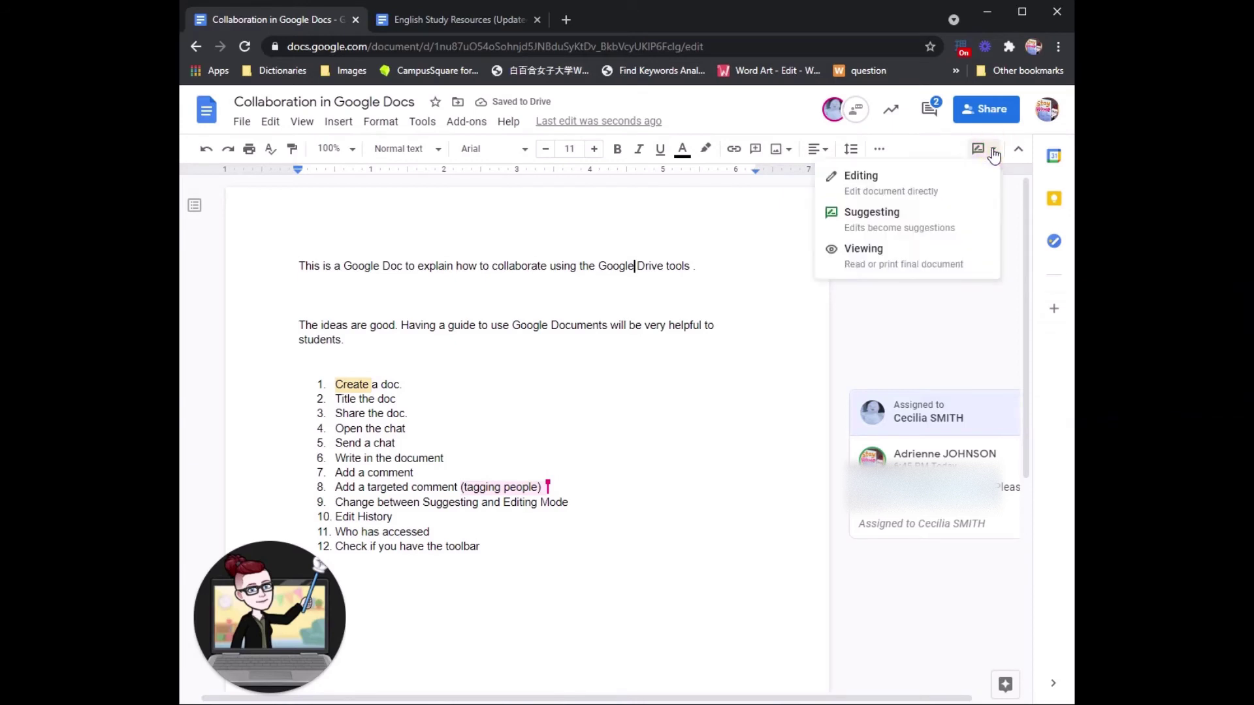
left_click(952, 182)
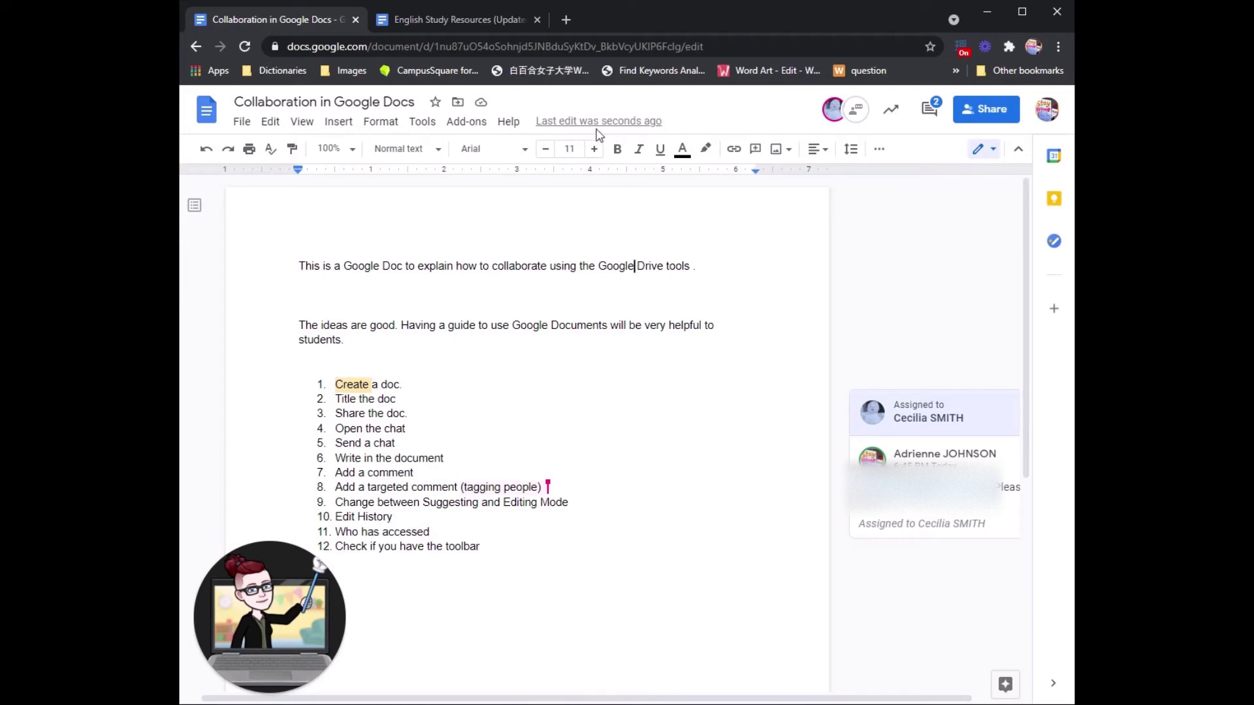
left_click(537, 122)
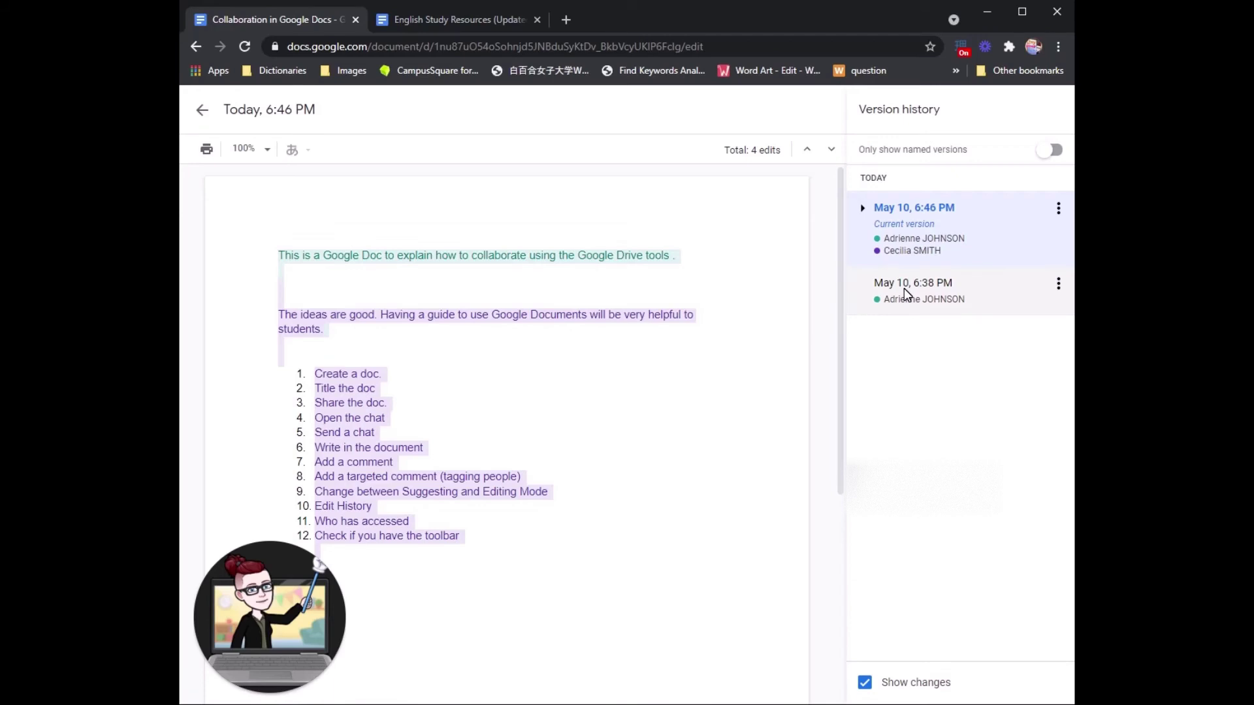
left_click(941, 207)
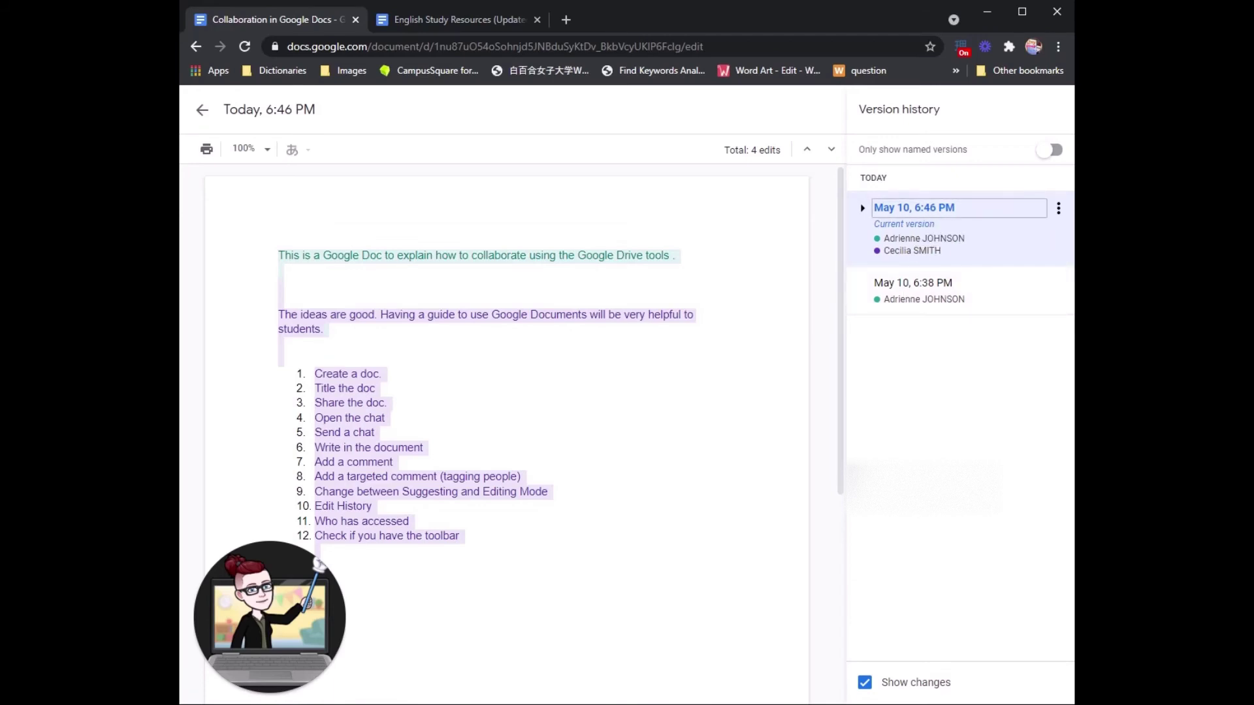
key("Escape")
left_click(203, 111)
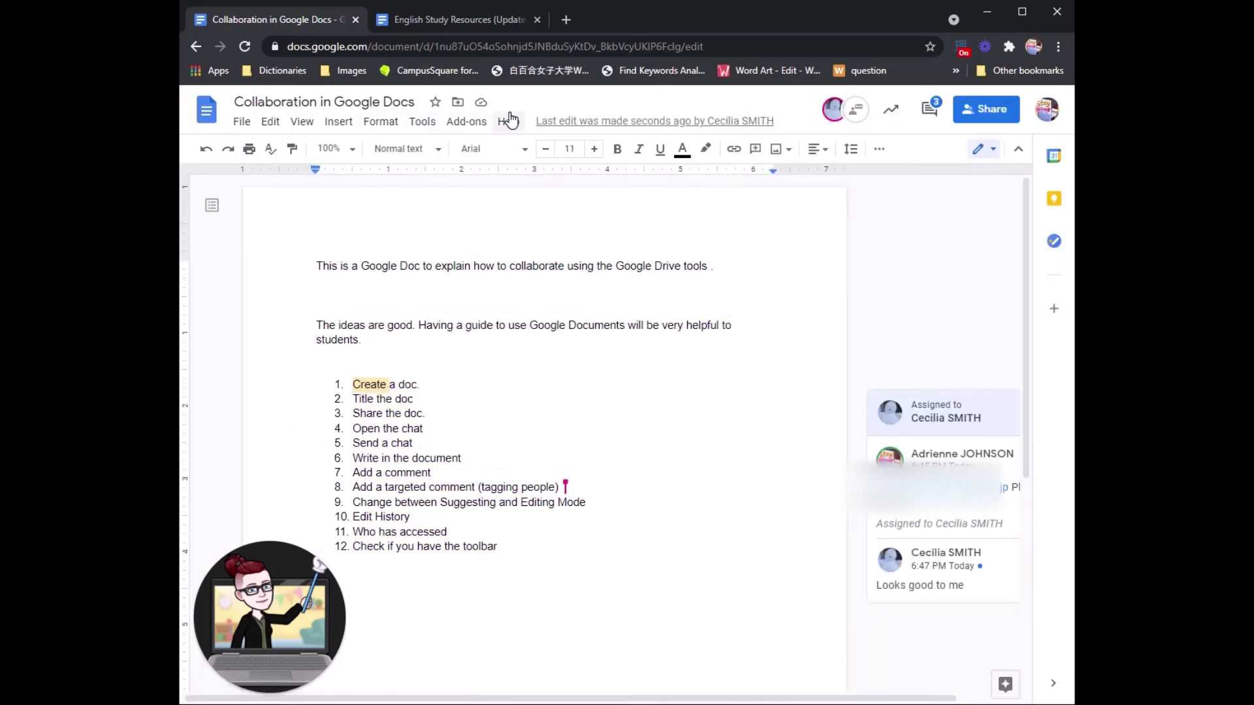
In English Study Resources, open version history and expand the current version's individual edits.
left_click(481, 23)
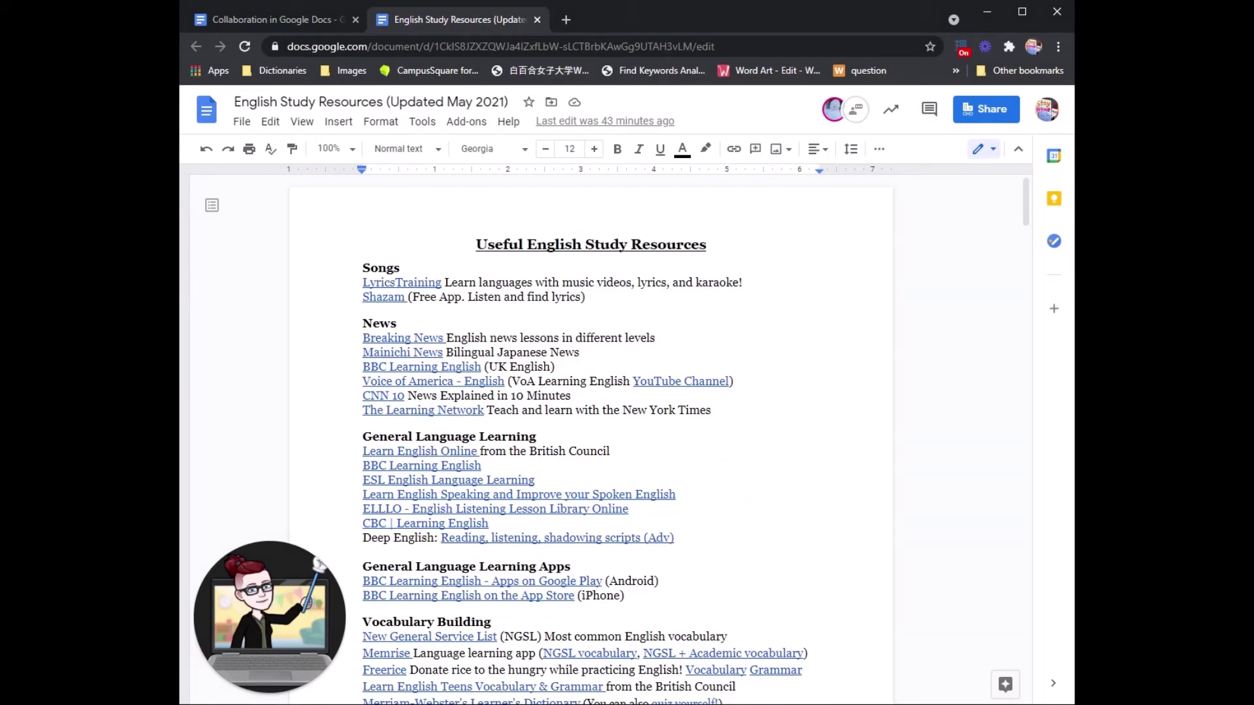
left_click(587, 123)
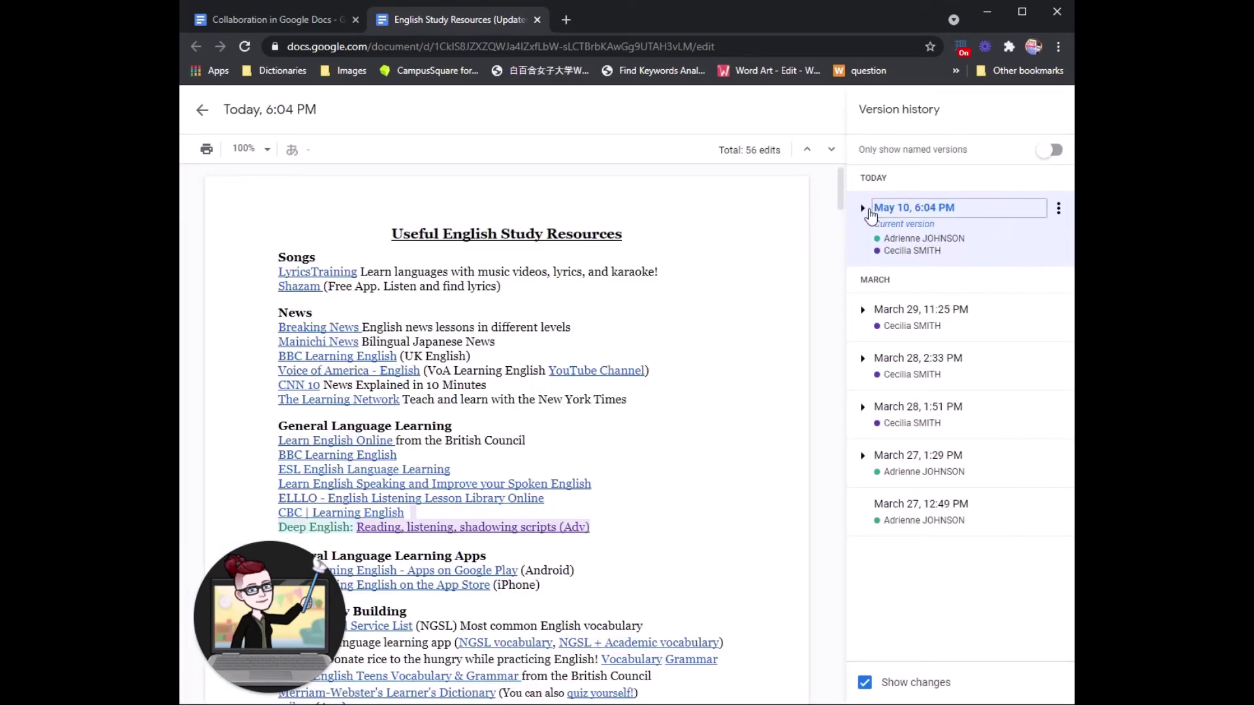
left_click(865, 209)
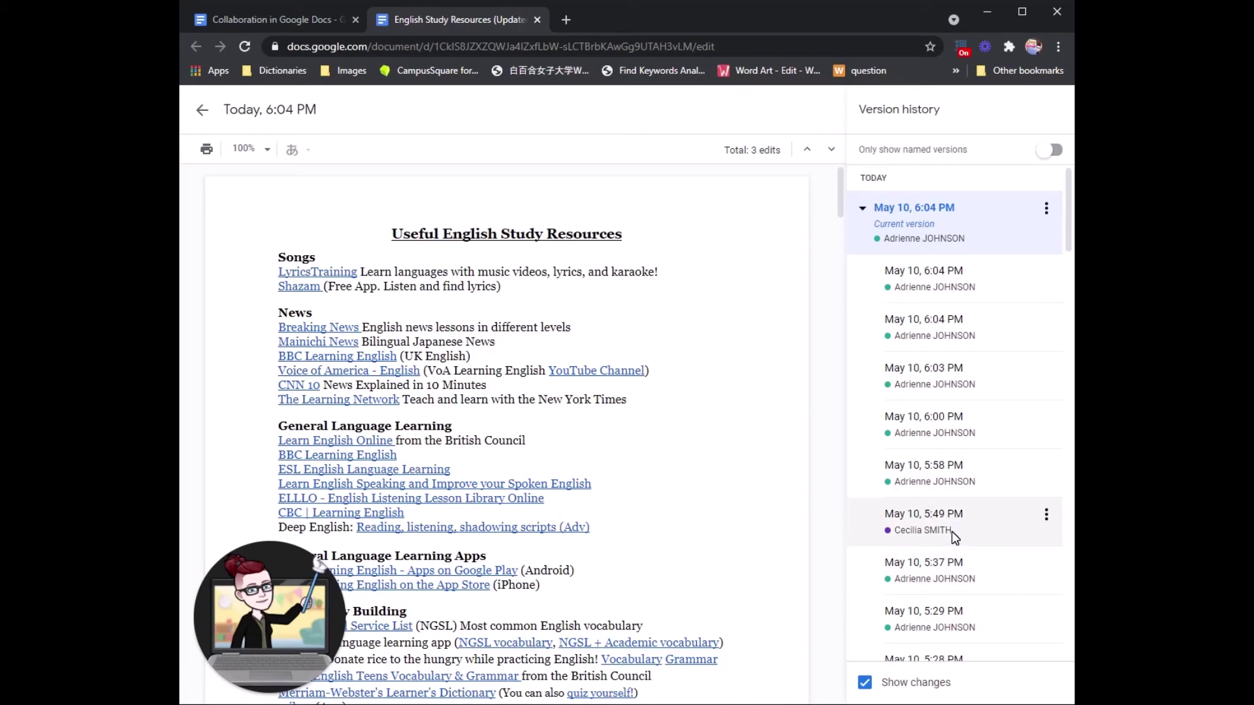
Scroll through the May 10, 5:49 PM version, exit, then reopen version history.
left_click(951, 531)
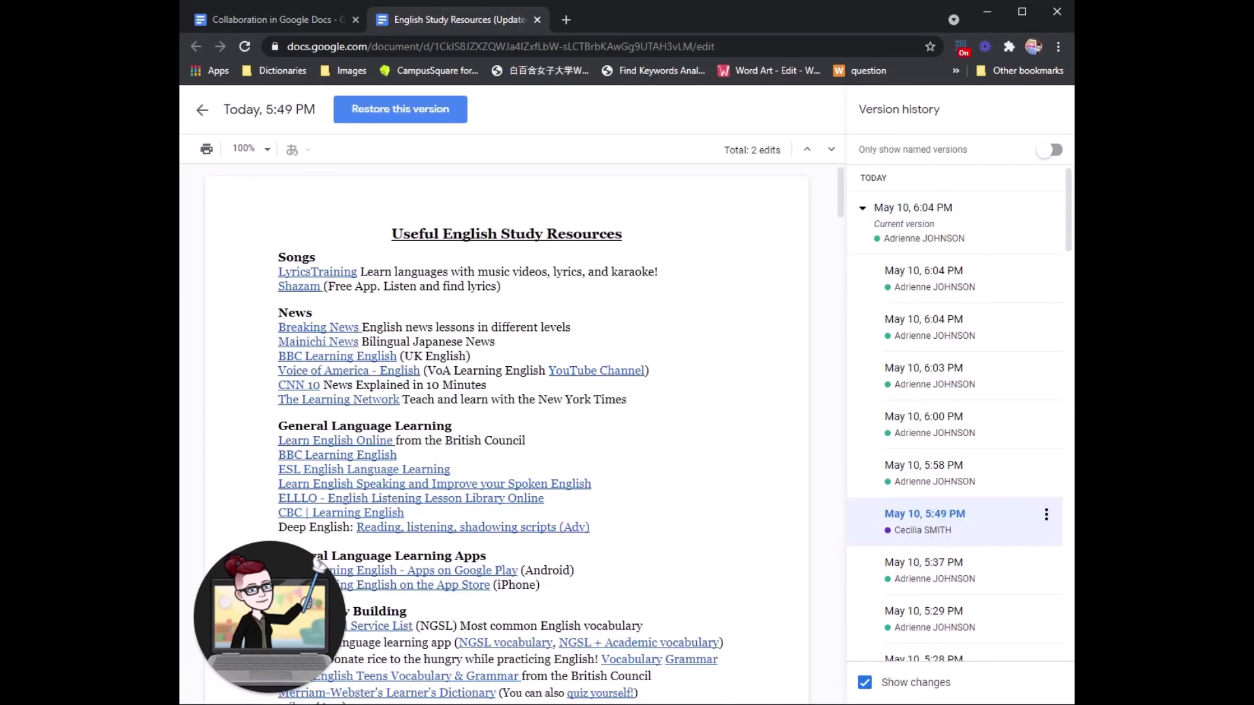
scroll(507, 431, "down", 13)
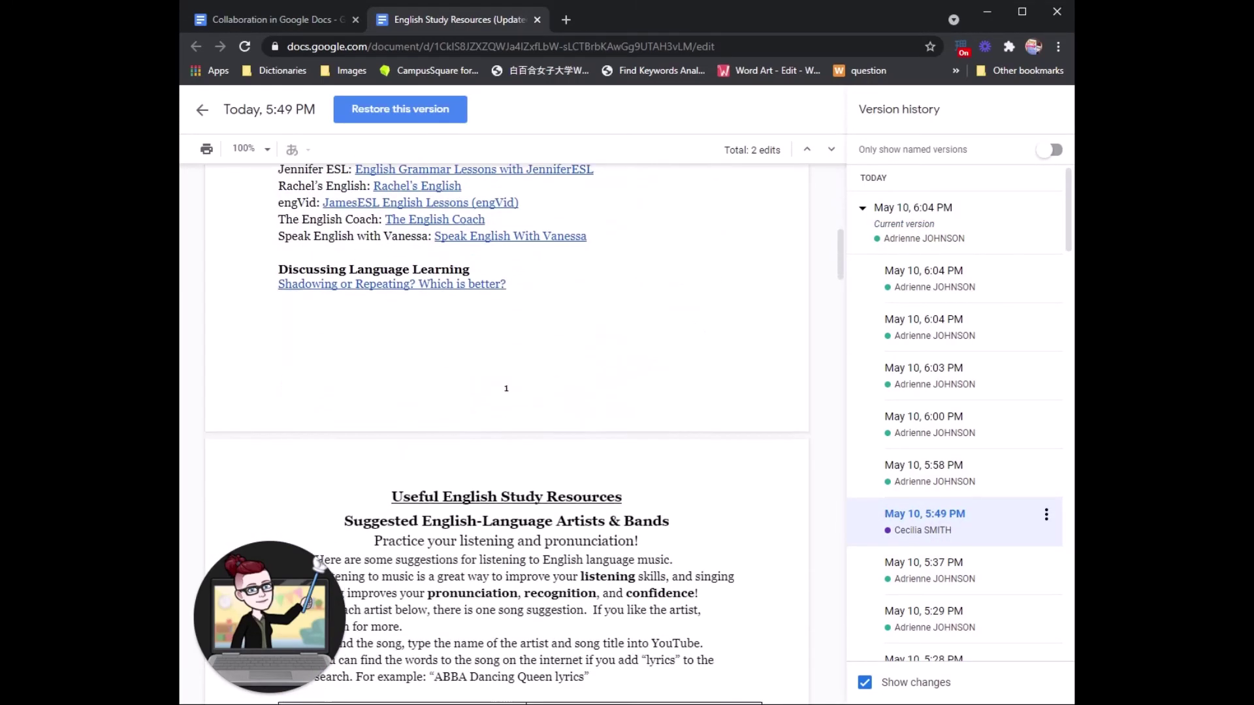
scroll(507, 431, "down", 16)
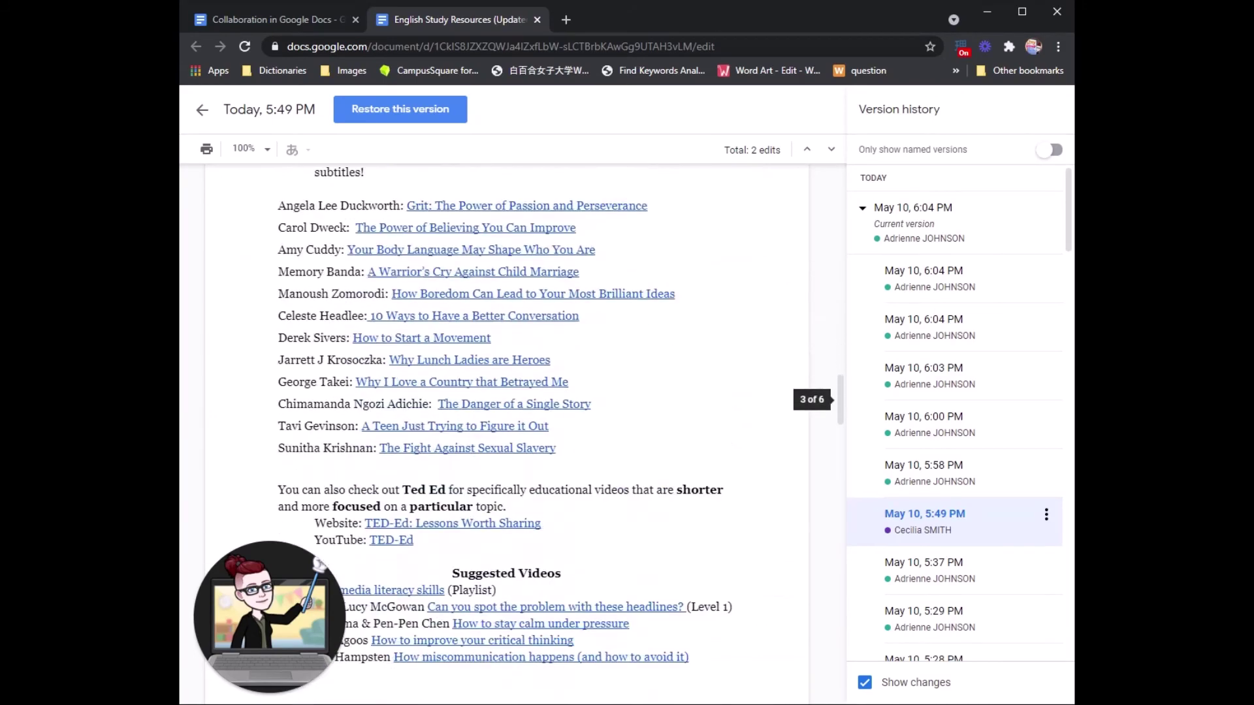
scroll(507, 431, "down", 15)
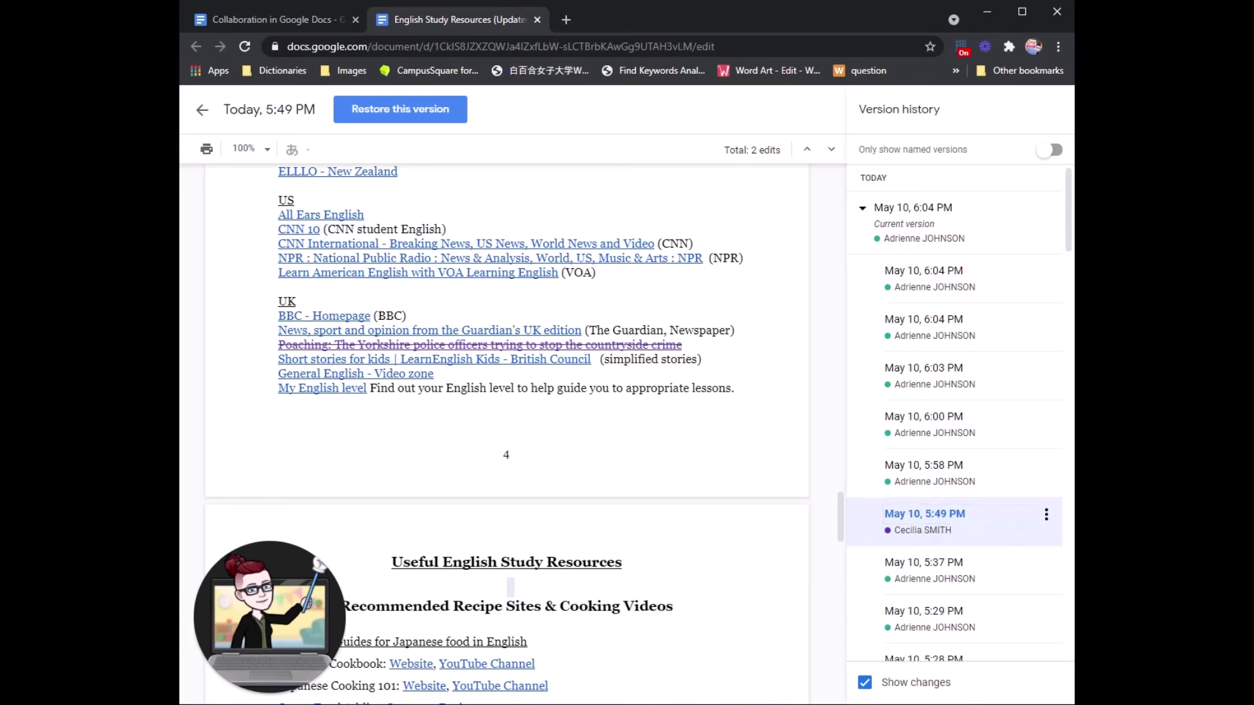
left_click(202, 110)
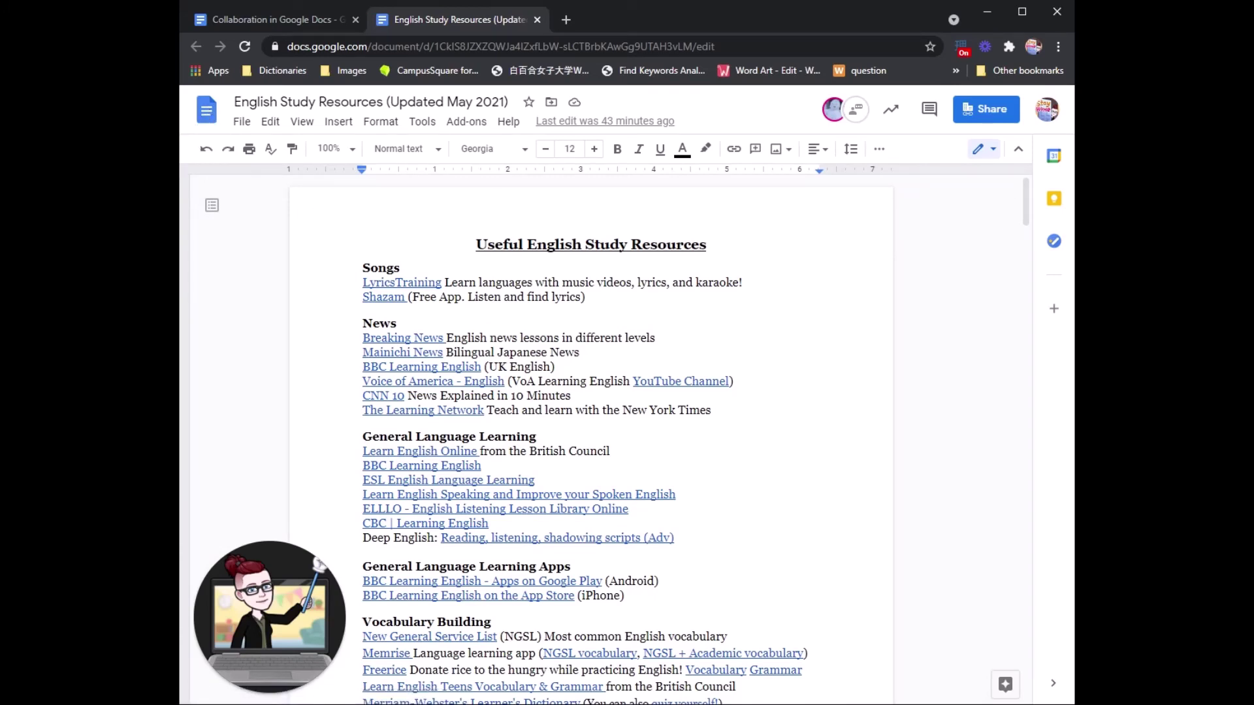
left_click(590, 122)
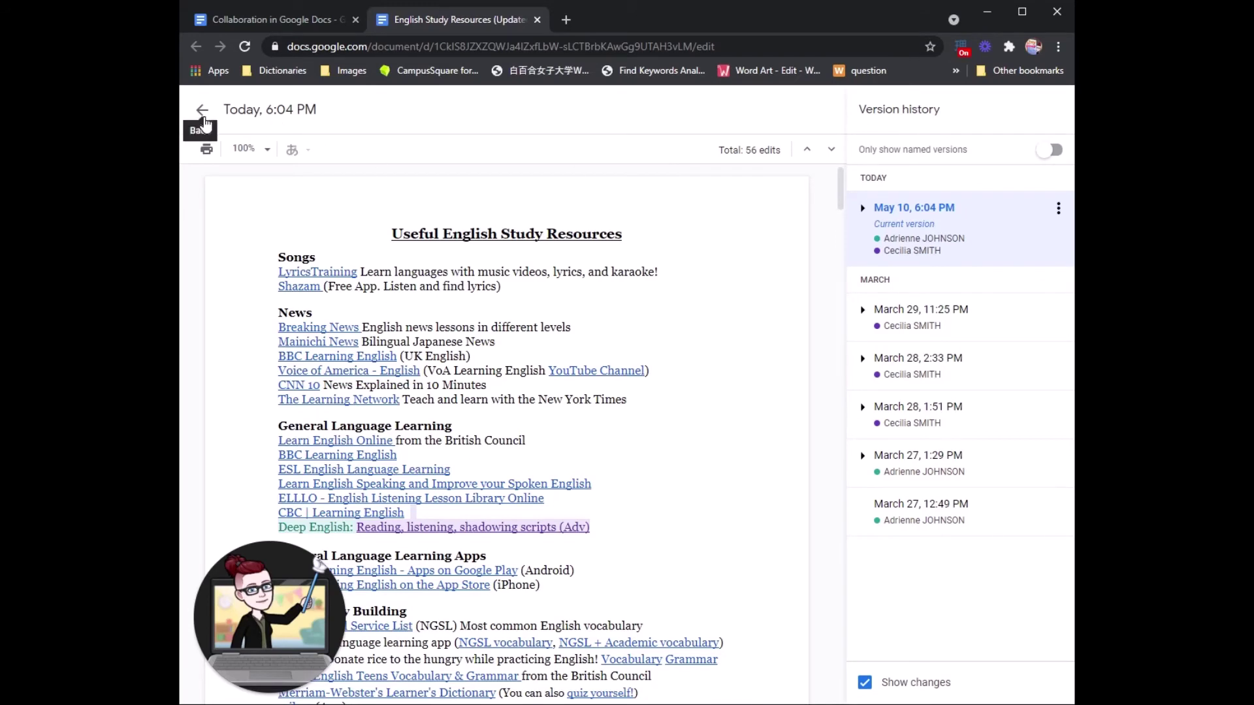
Exit version history and review the Viewers list in English Study Resources' Activity dashboard.
left_click(202, 110)
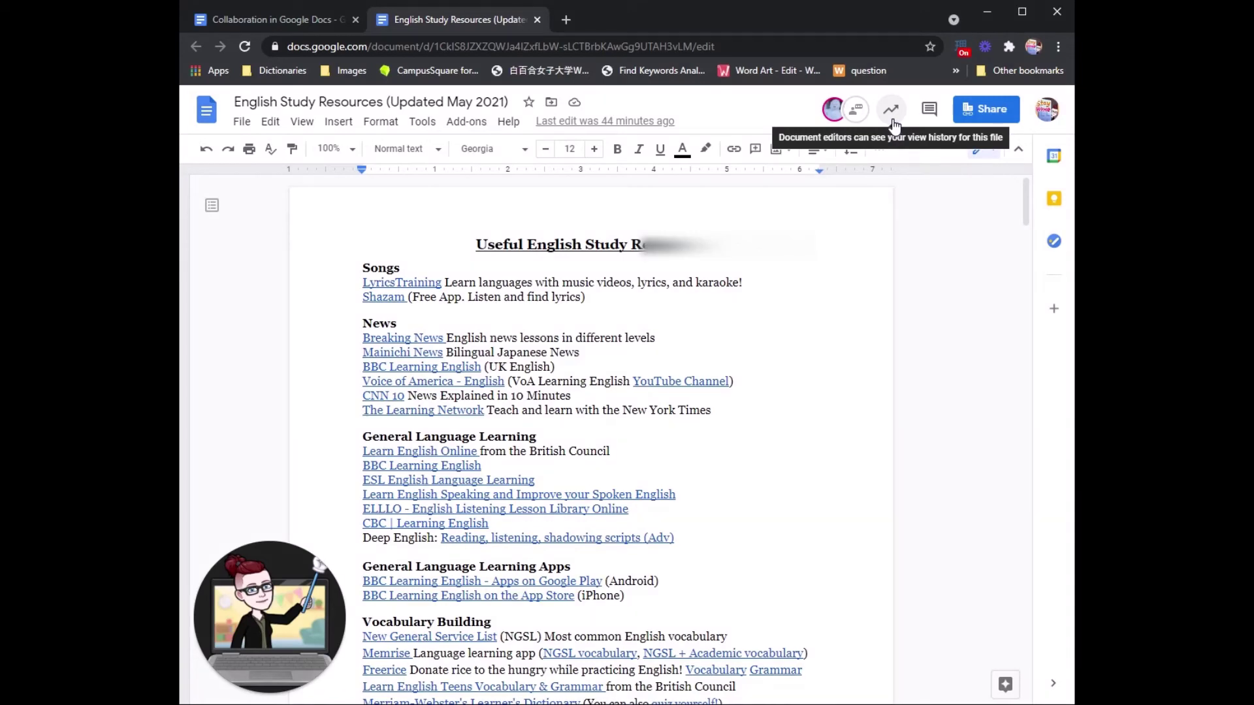
left_click(892, 119)
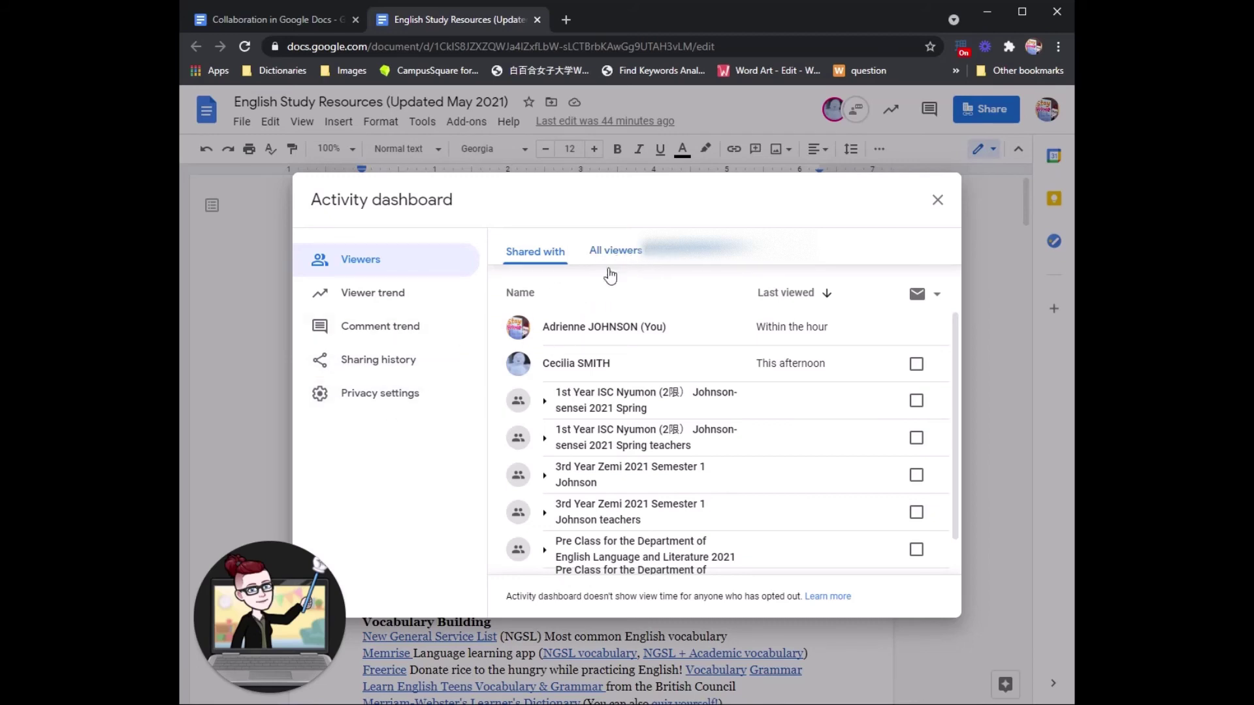
left_click(938, 202)
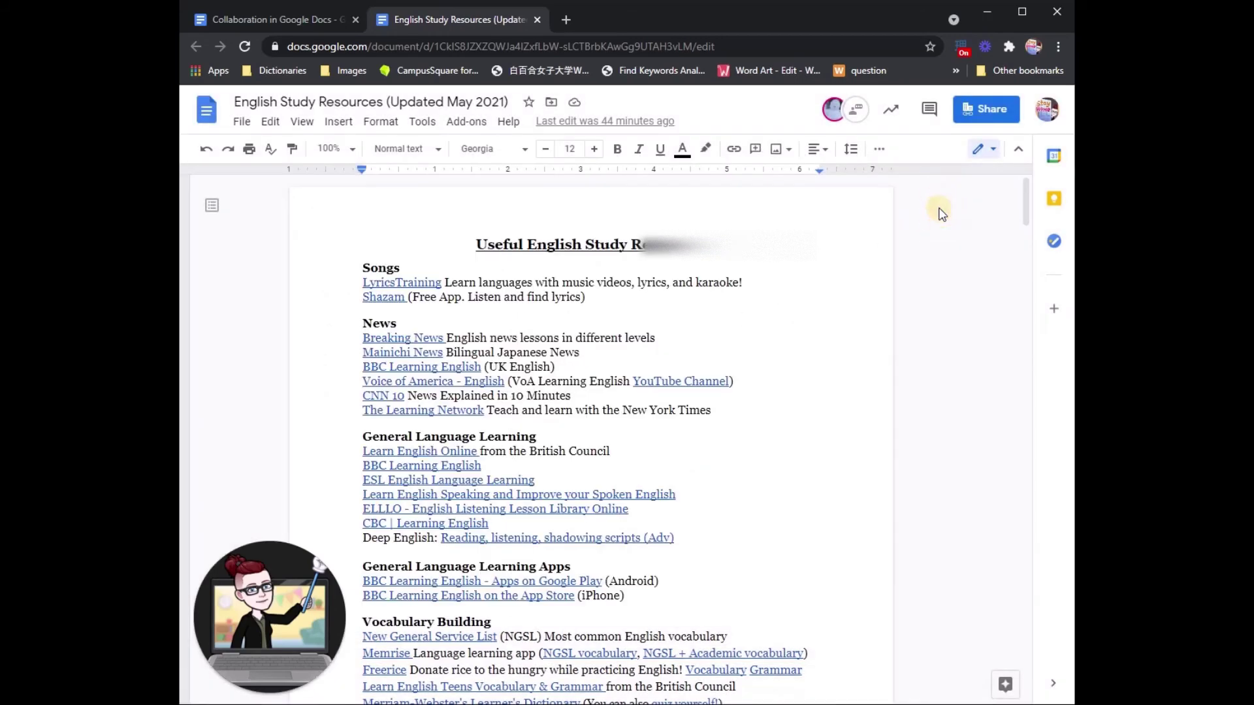
left_click(929, 122)
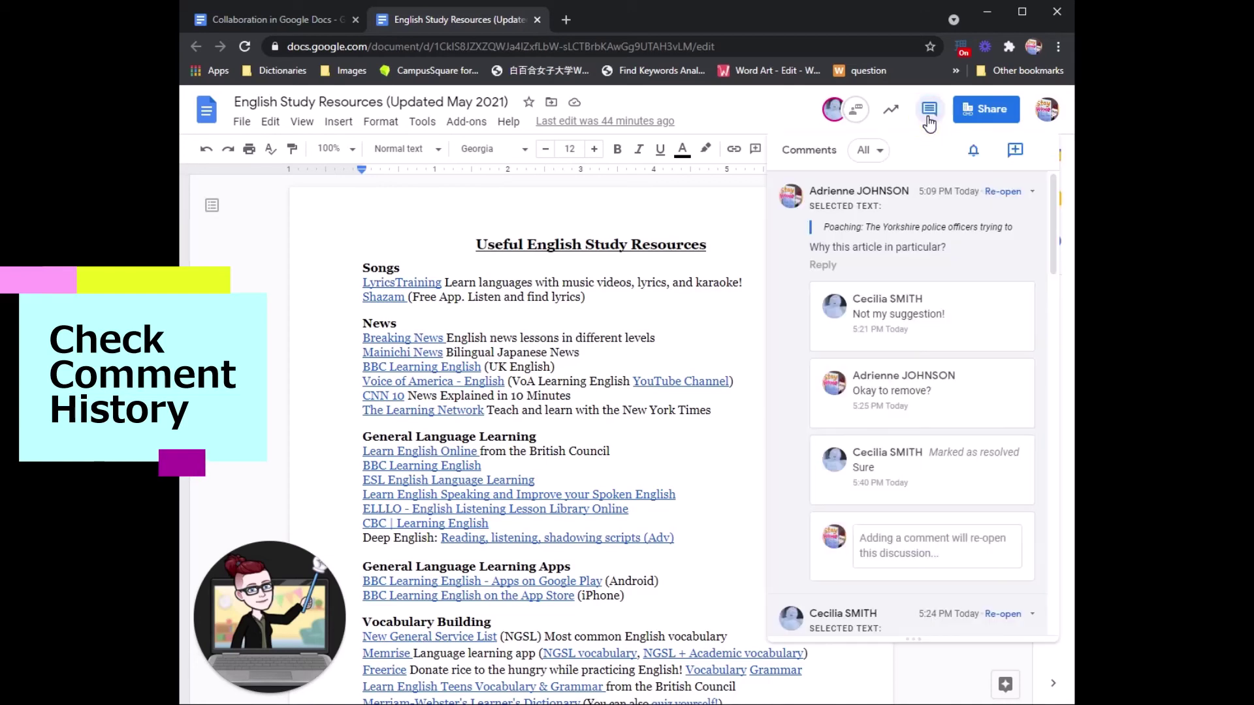
scroll(915, 392, "down", 4)
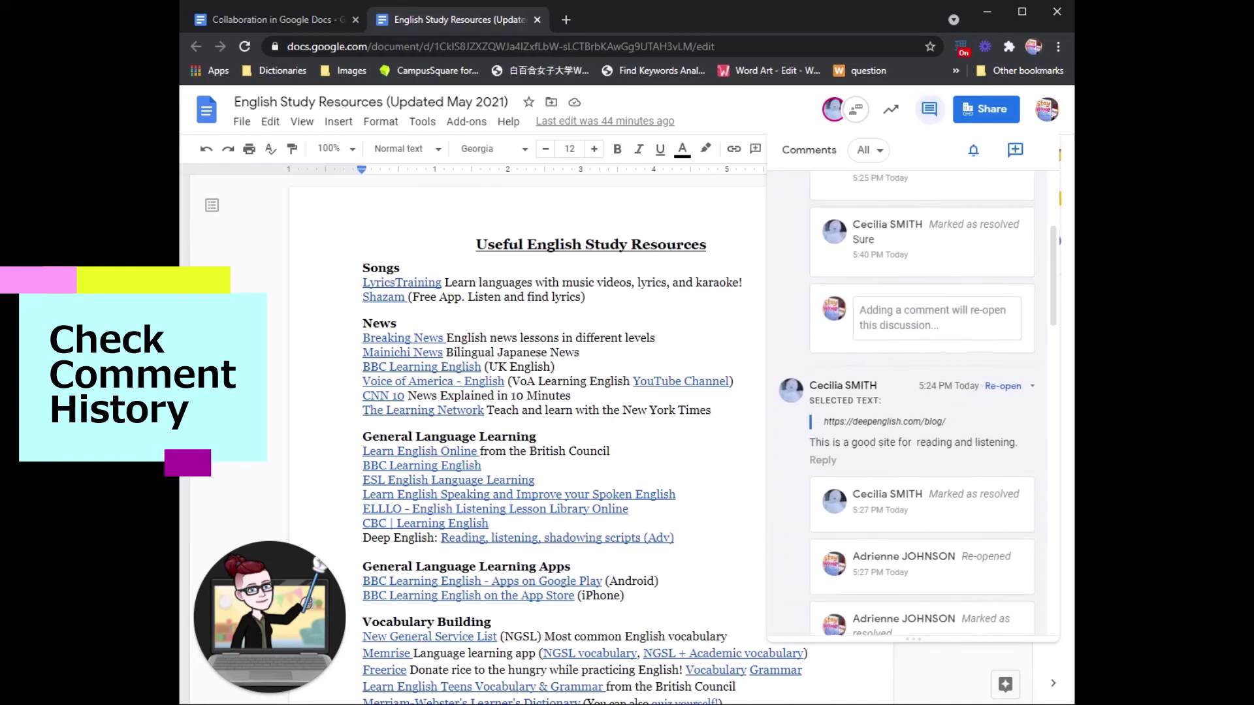
scroll(947, 249, "down", 3)
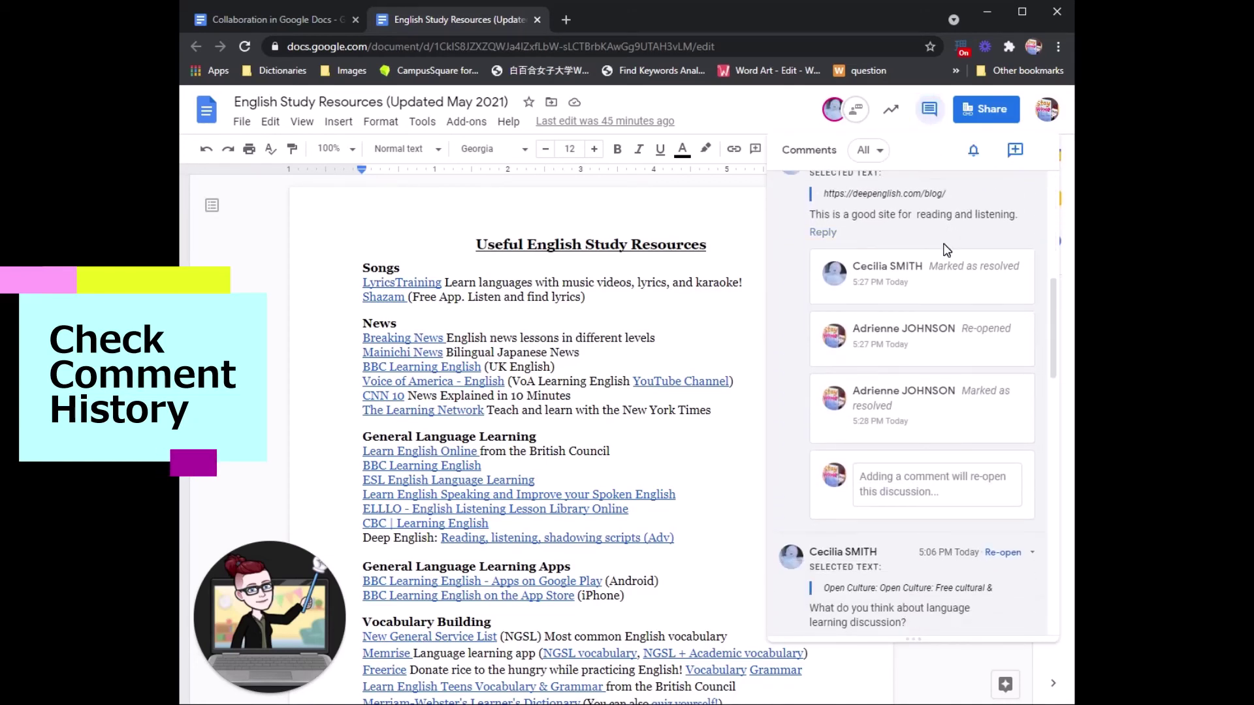
scroll(946, 249, "down", 1)
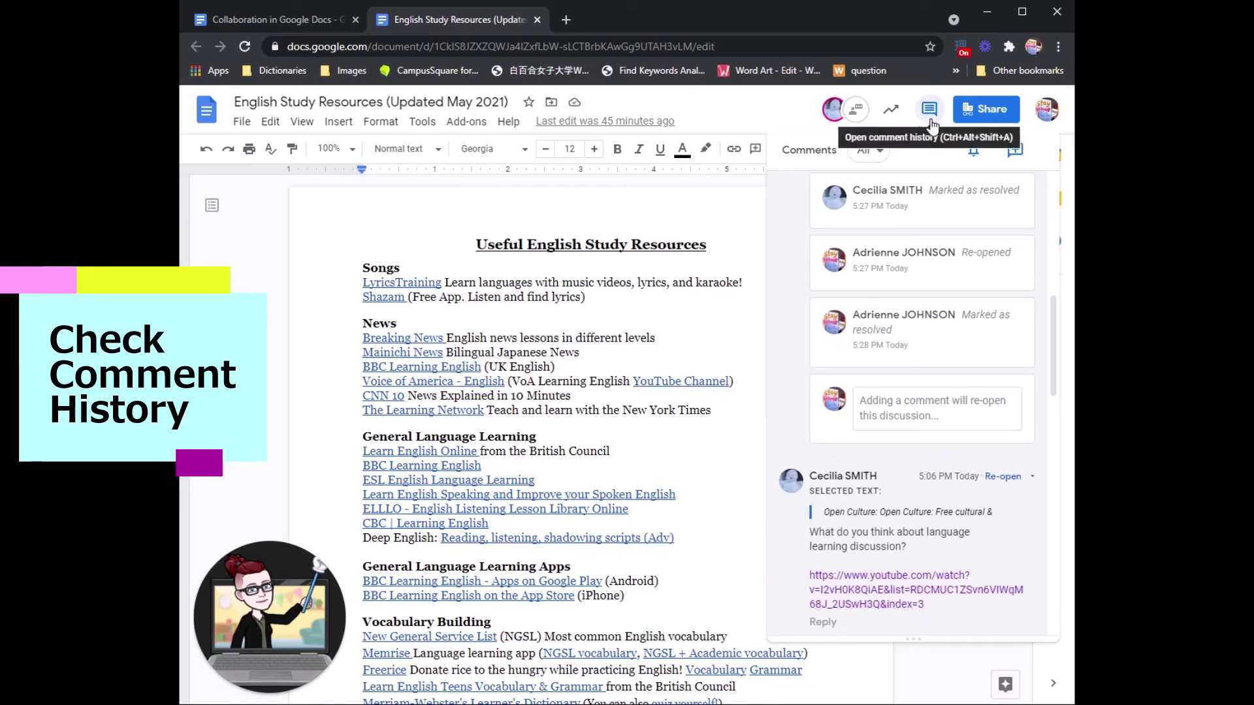
scroll(946, 281, "down", 1)
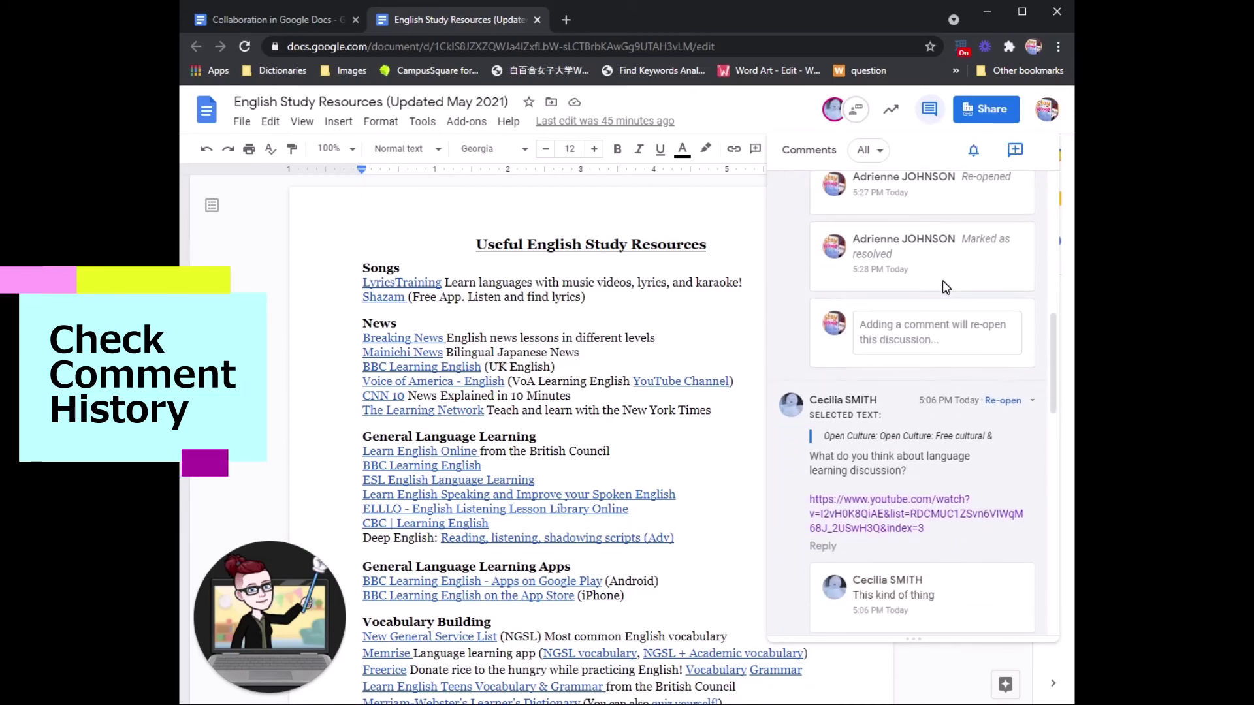
scroll(942, 280, "down", 3)
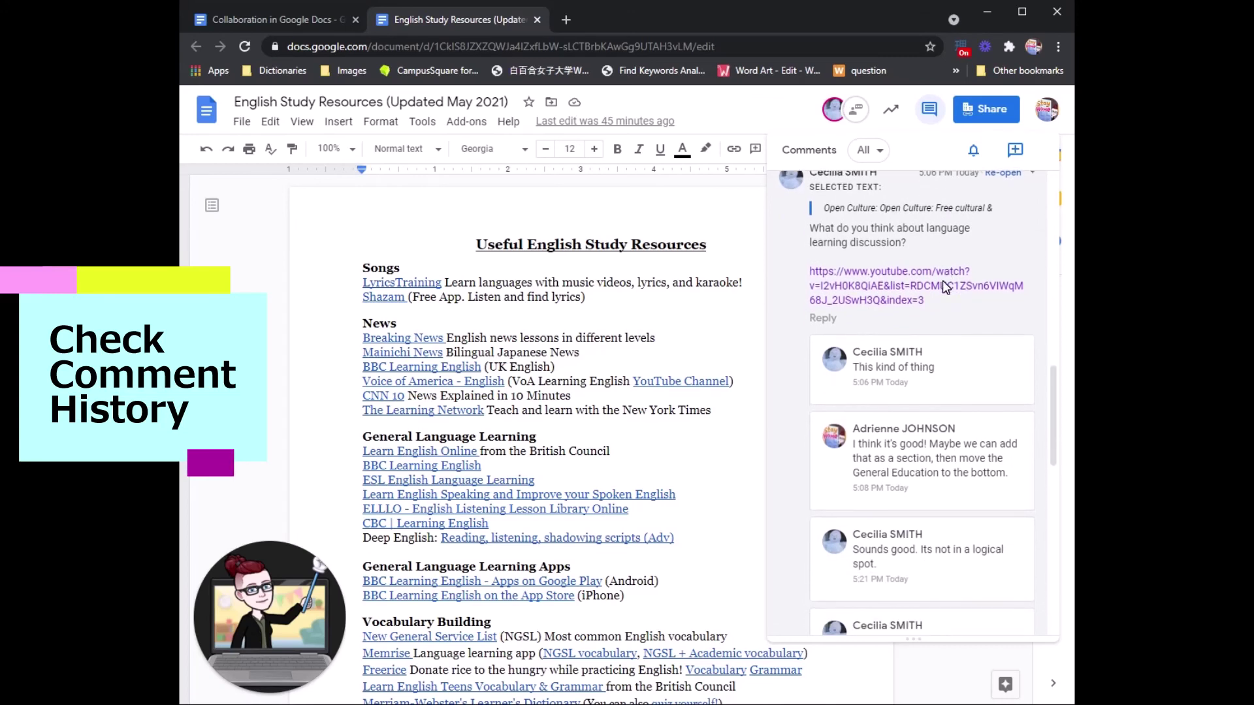
scroll(944, 288, "down", 2)
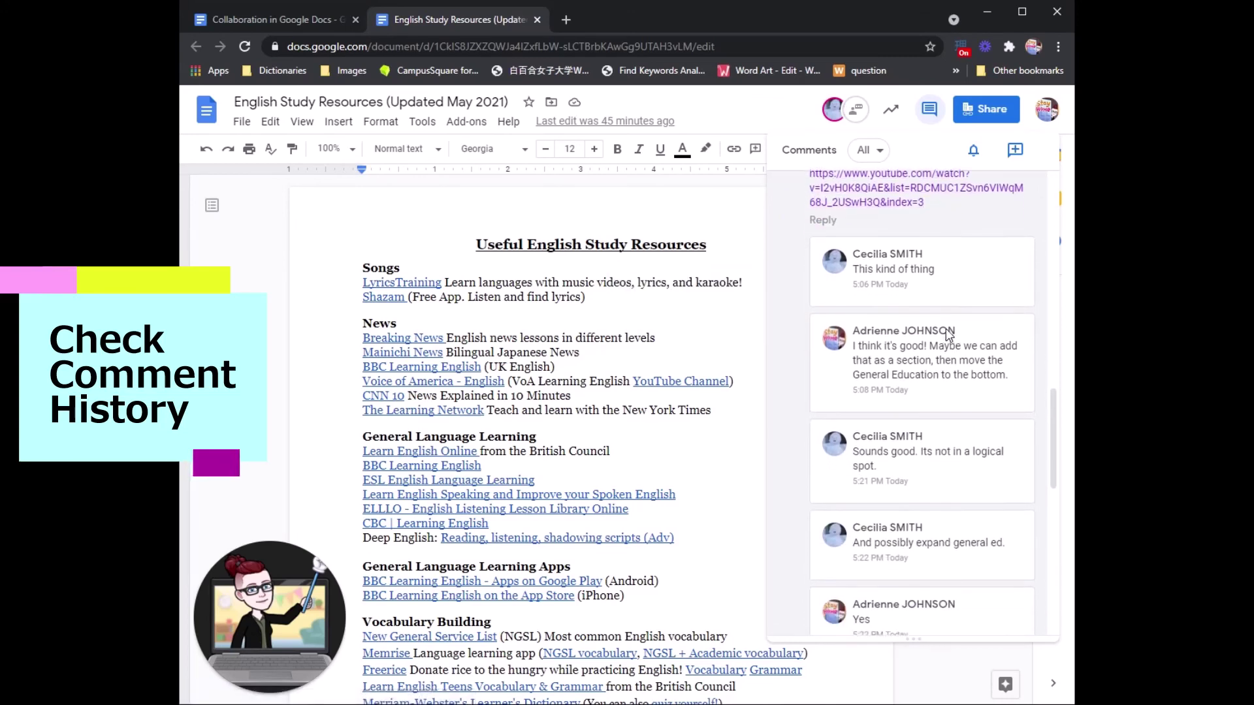
left_click(931, 116)
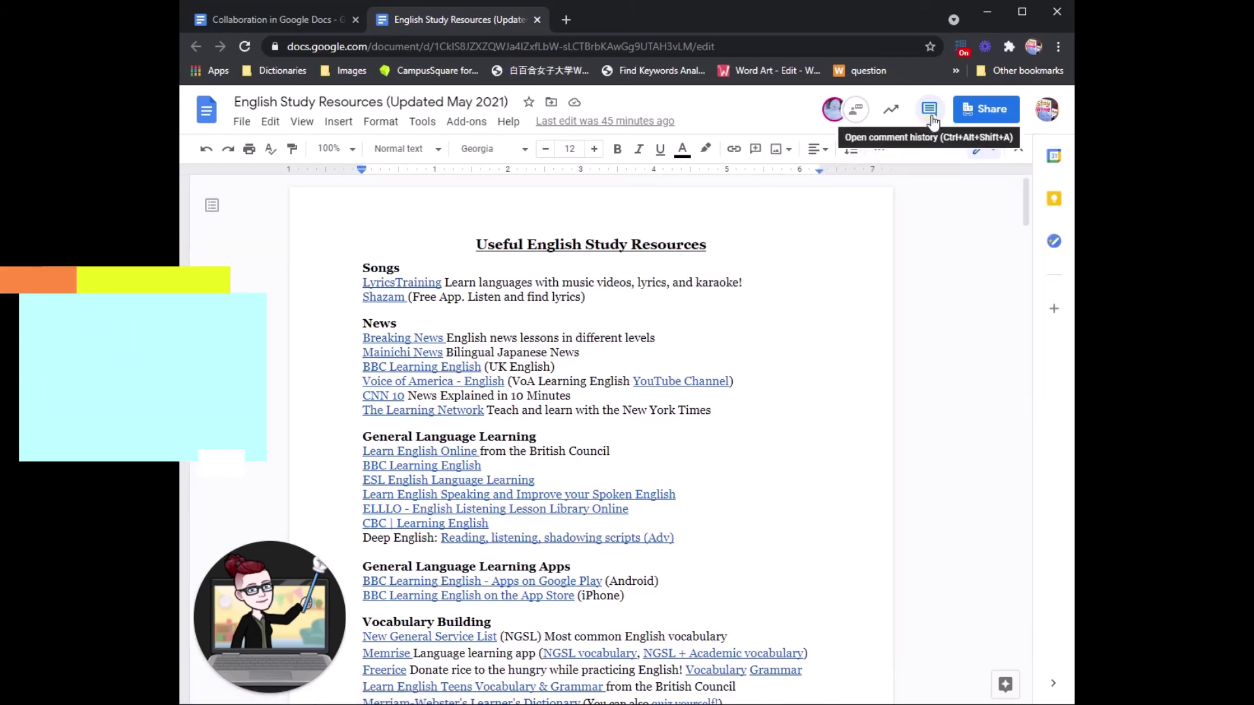
Send the chat message 'Hwllo!' to the team from the Collaboration in Google Docs document.
left_click(302, 19)
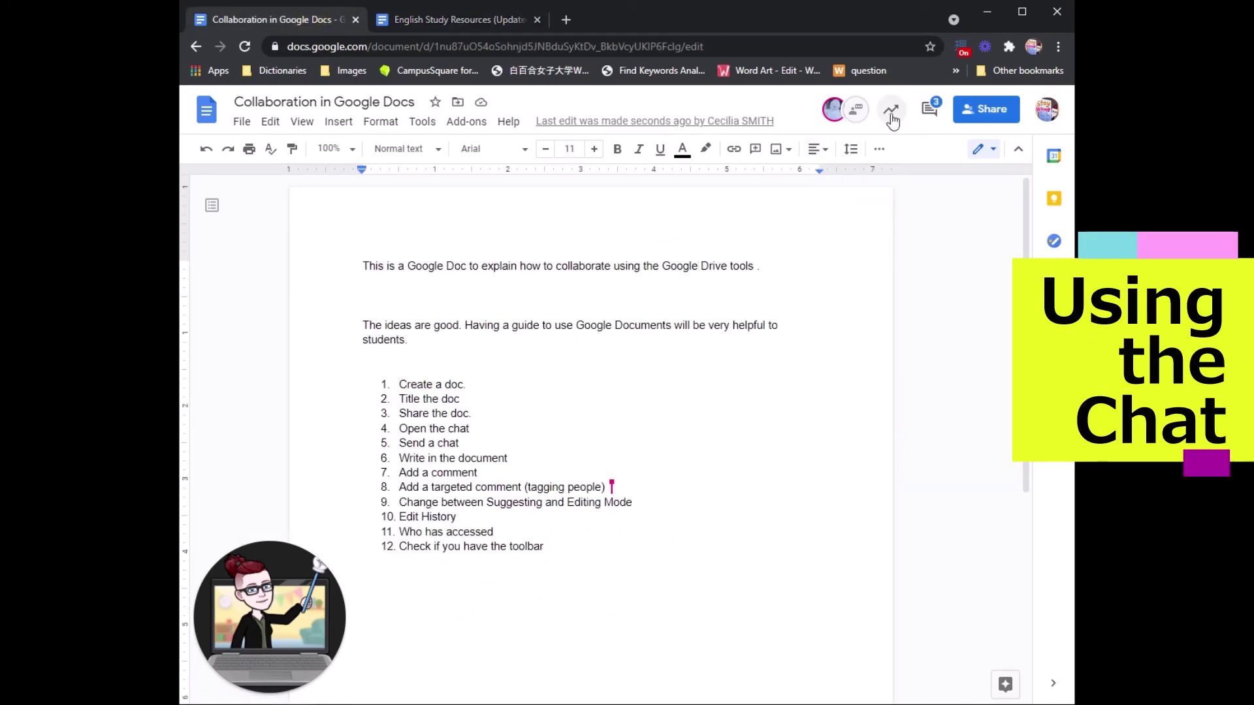
left_click(857, 111)
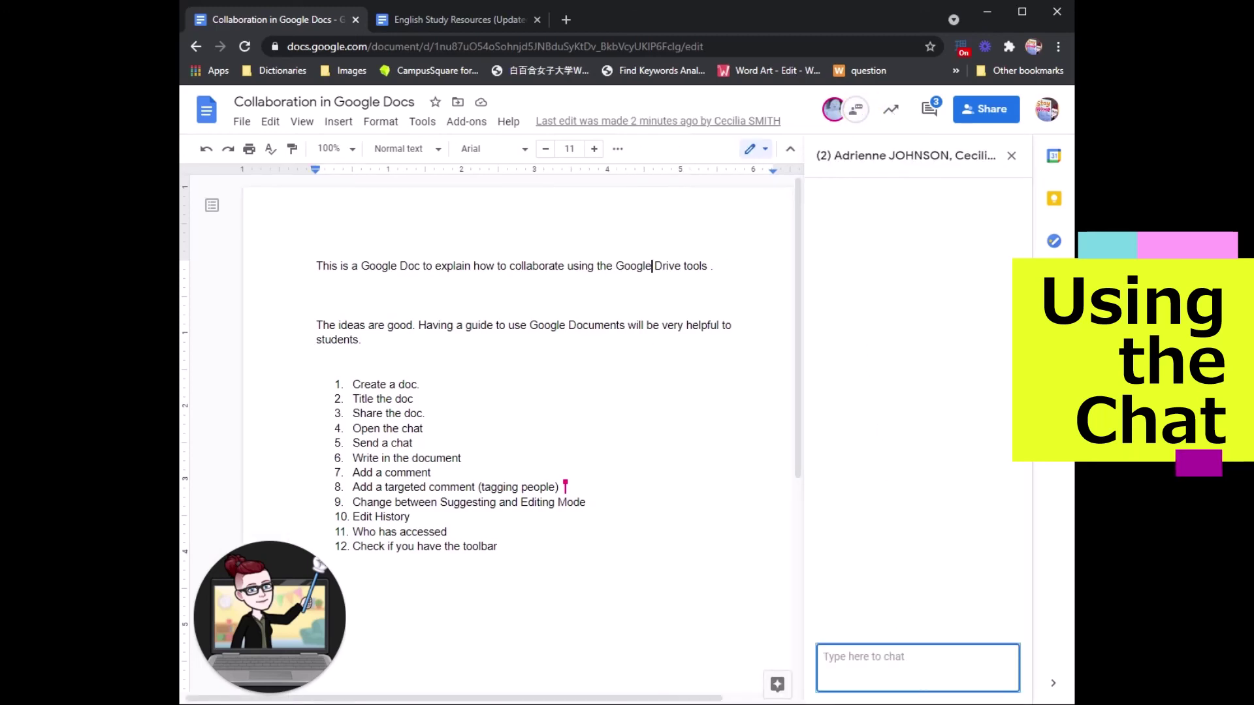
type("Hwl")
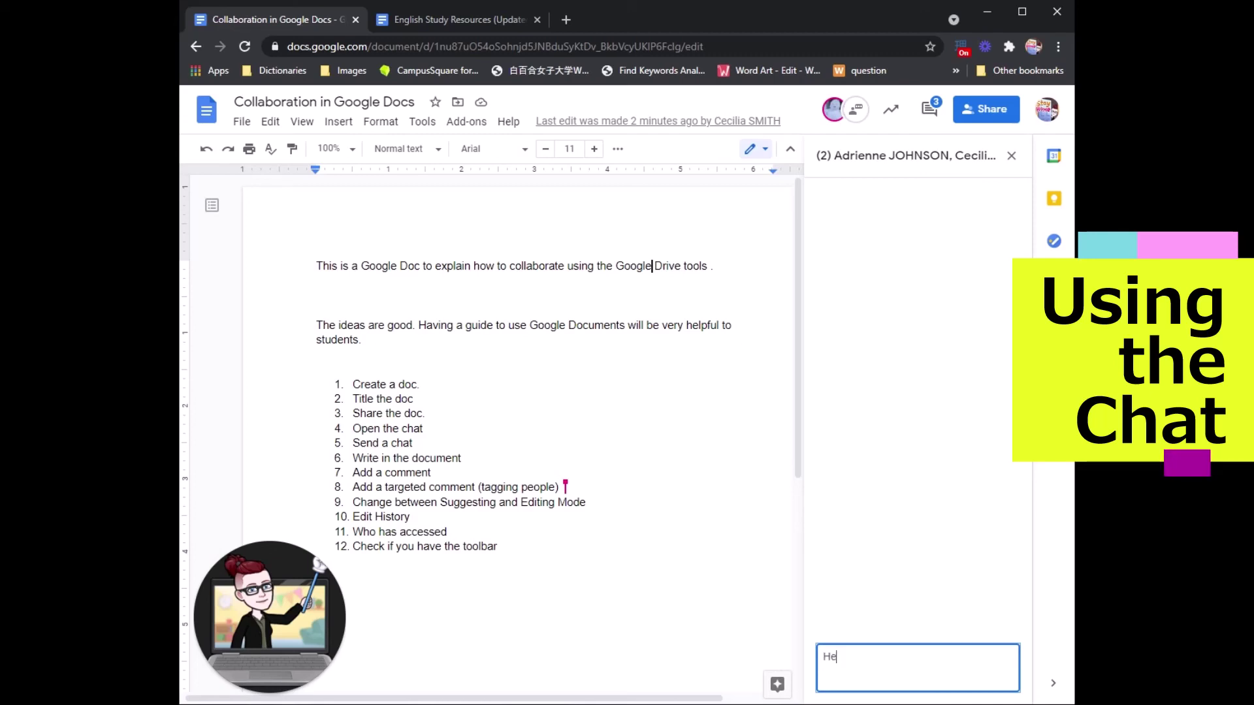
type("lo!")
key("Return")
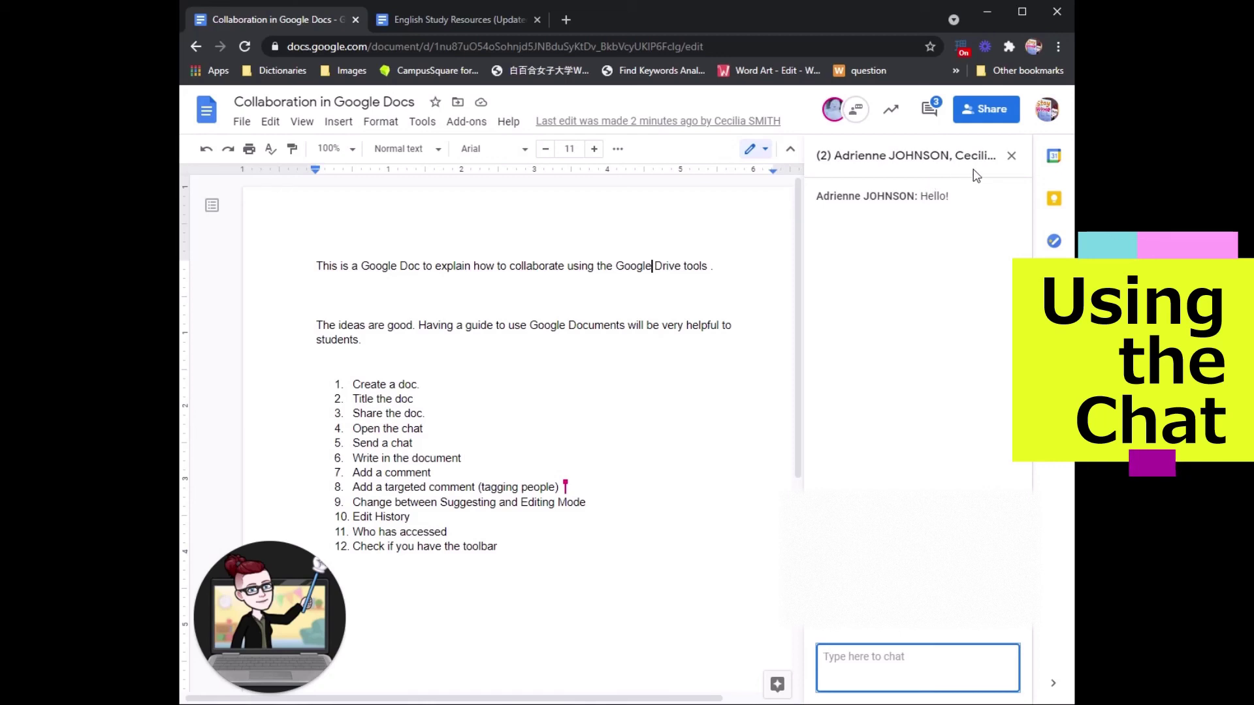
left_click(1012, 156)
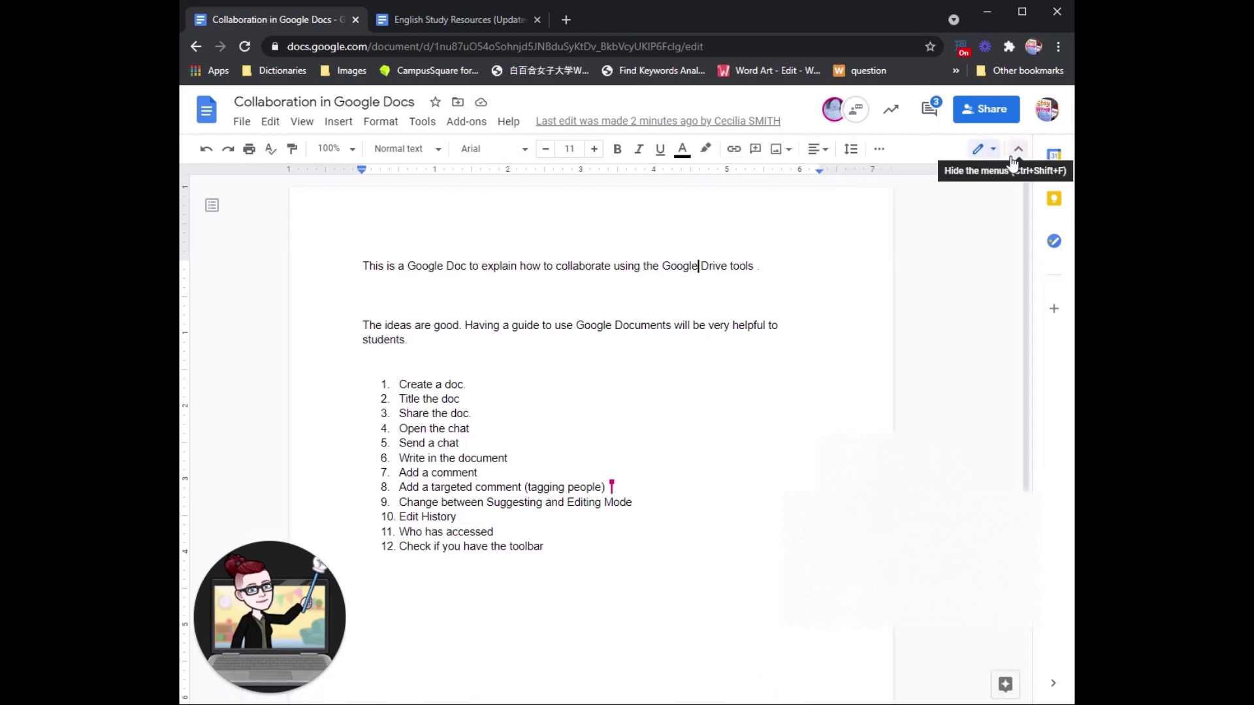
left_click(928, 113)
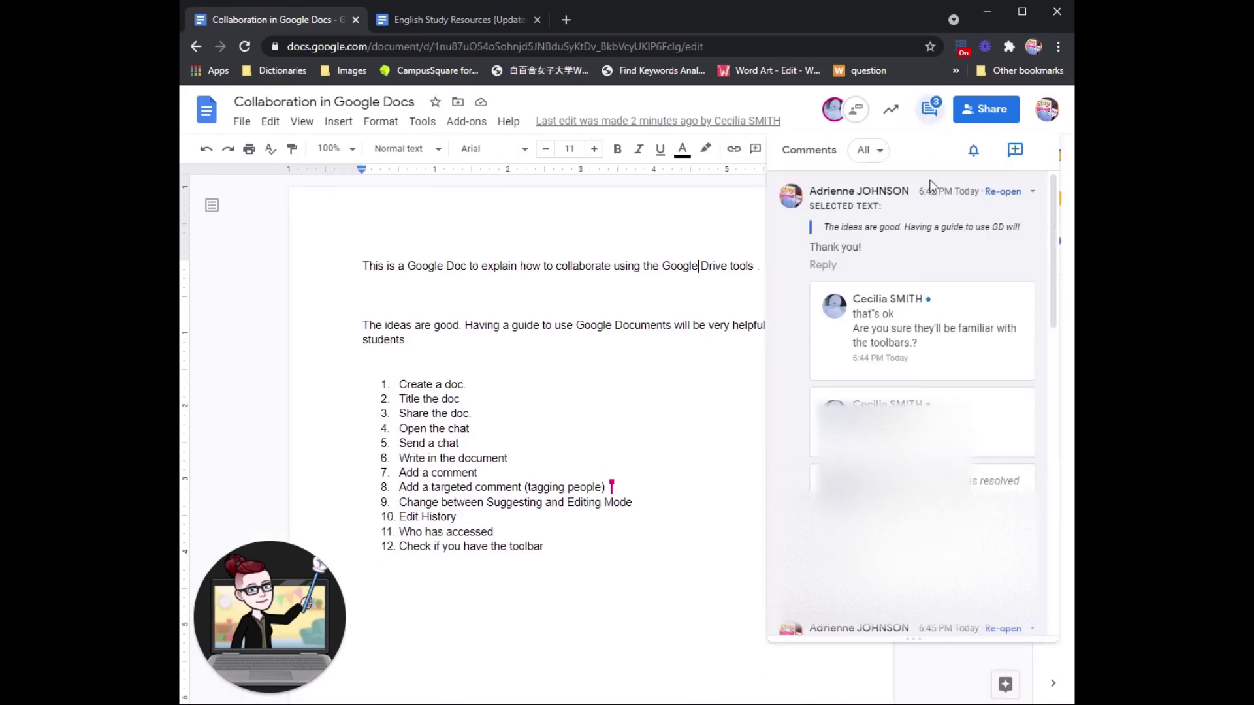
scroll(941, 301, "down", 2)
scroll(906, 249, "down", 6)
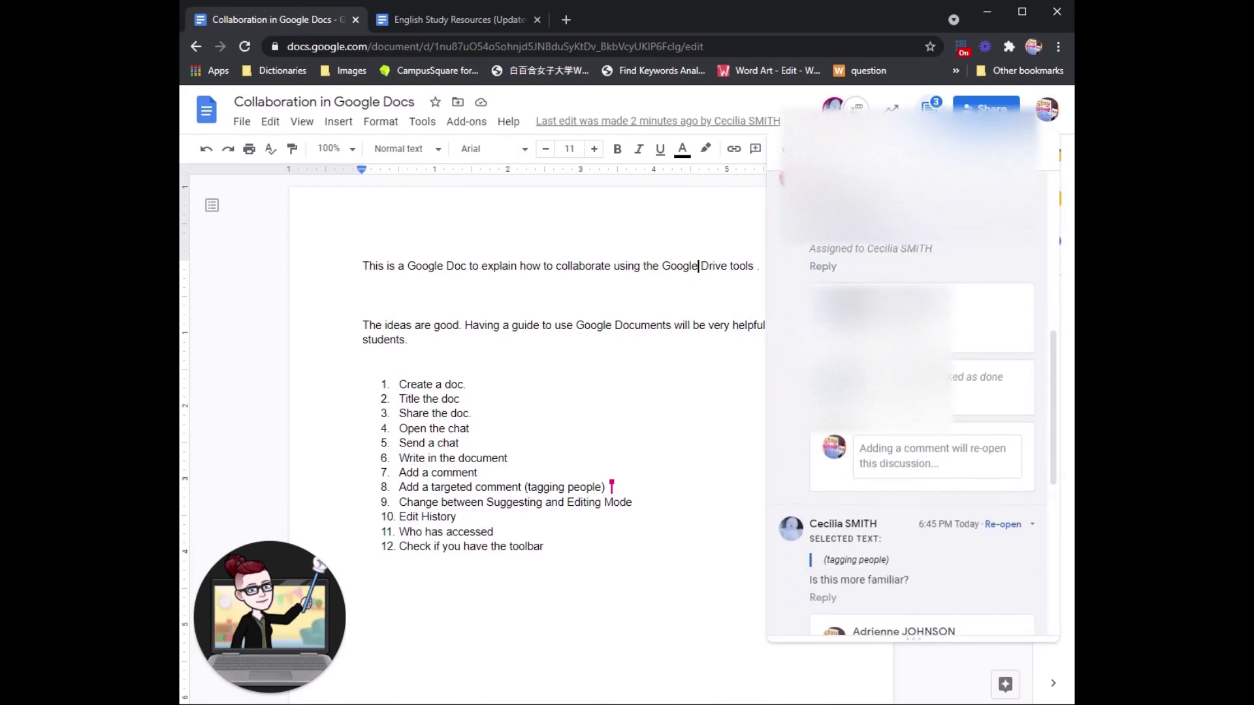
left_click(742, 220)
left_click(889, 112)
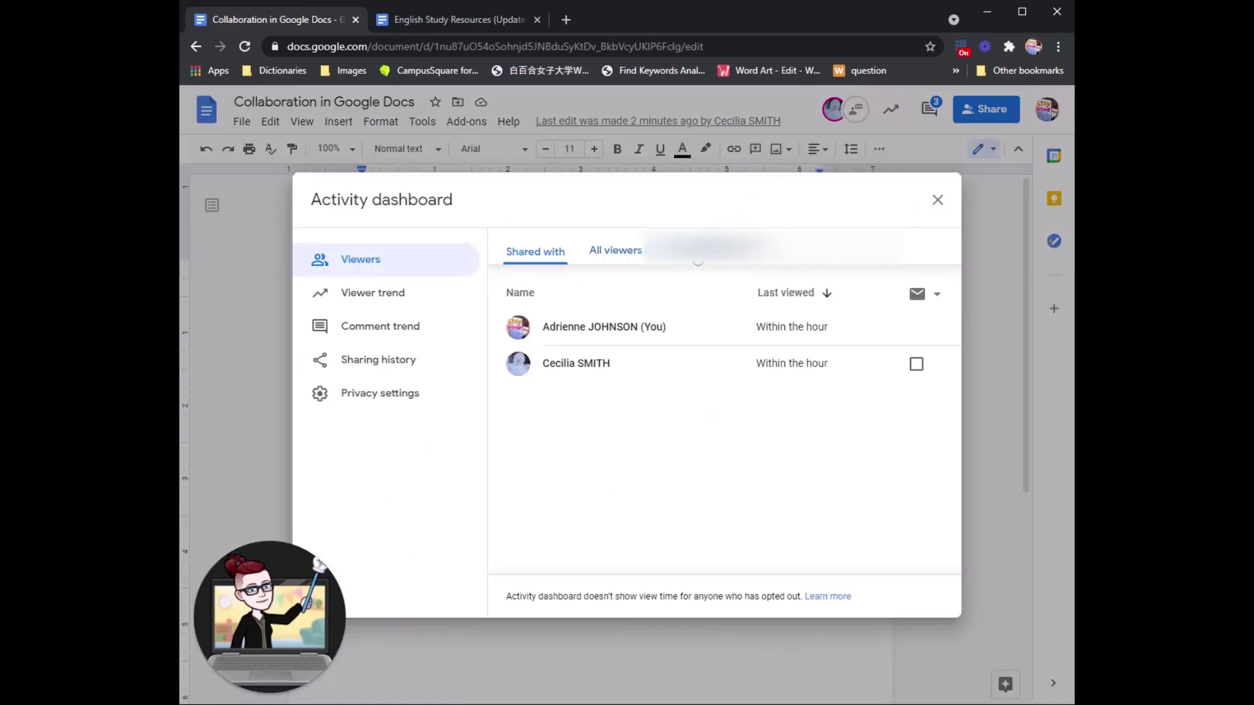
left_click(698, 255)
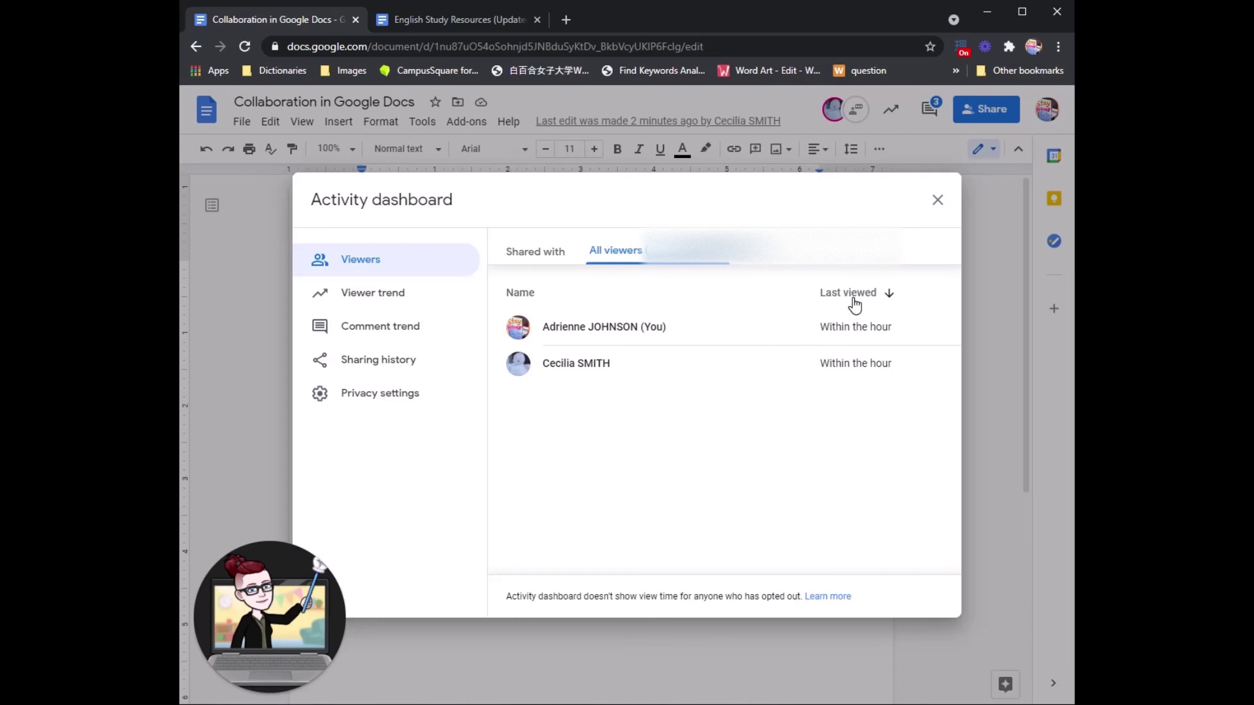
left_click(939, 200)
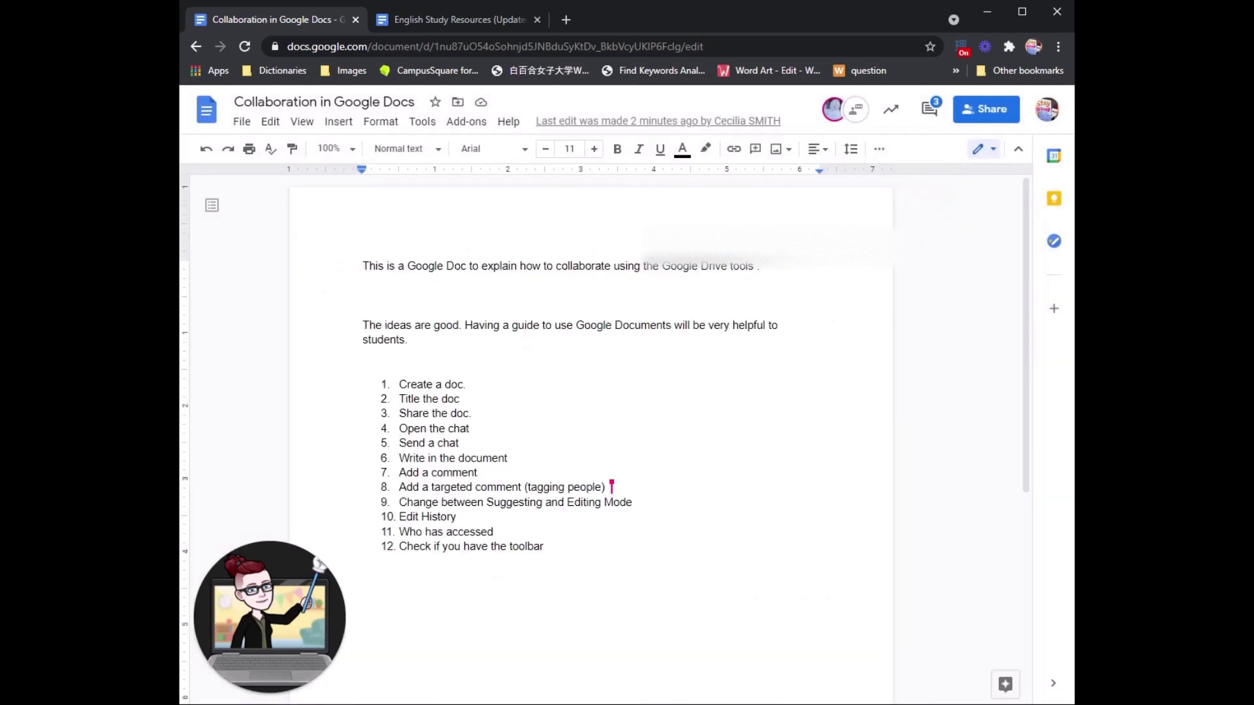